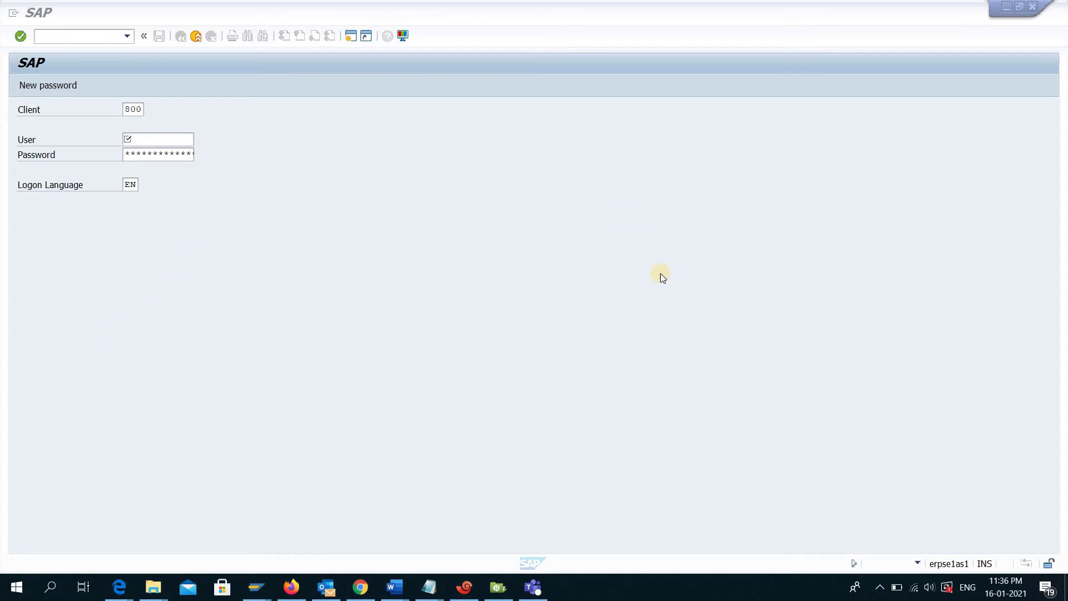
- Leave the SAP GUI logon screen and switch to the SE1 Test System terminal session in Xshell
click(948, 563)
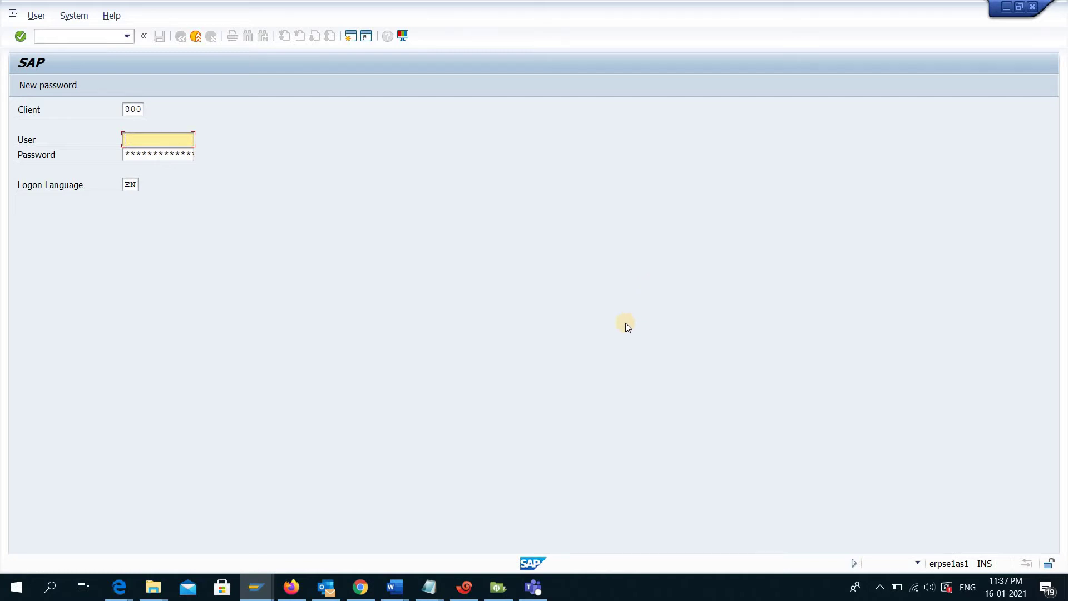
click(465, 586)
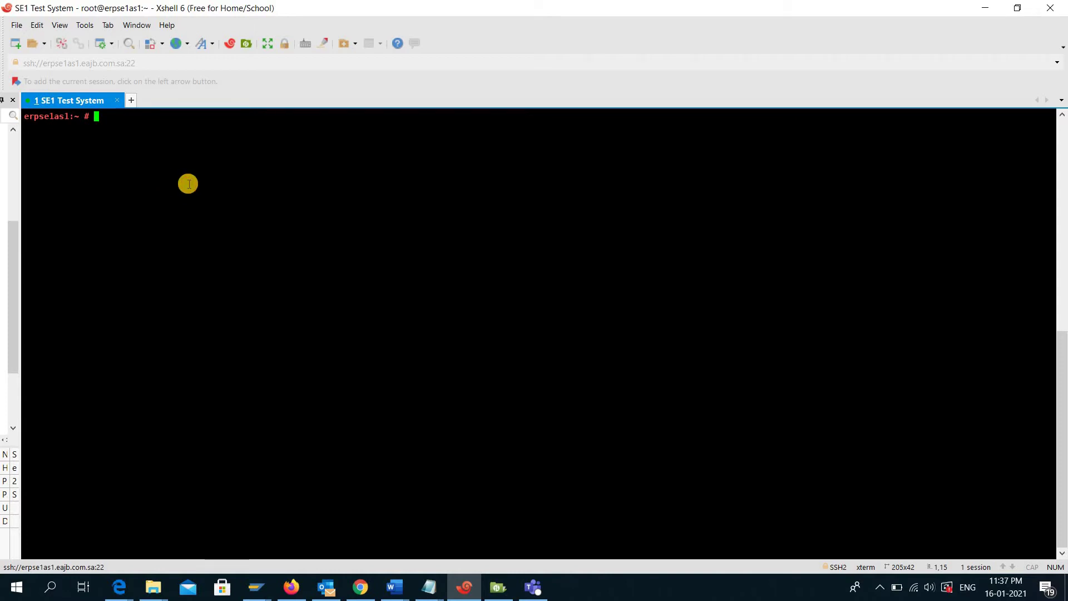
- As seladm, stop SE1 instances D00 and ASCS01 with stopsap r3, then exit back to root
text(su - seladm)
key(Return)
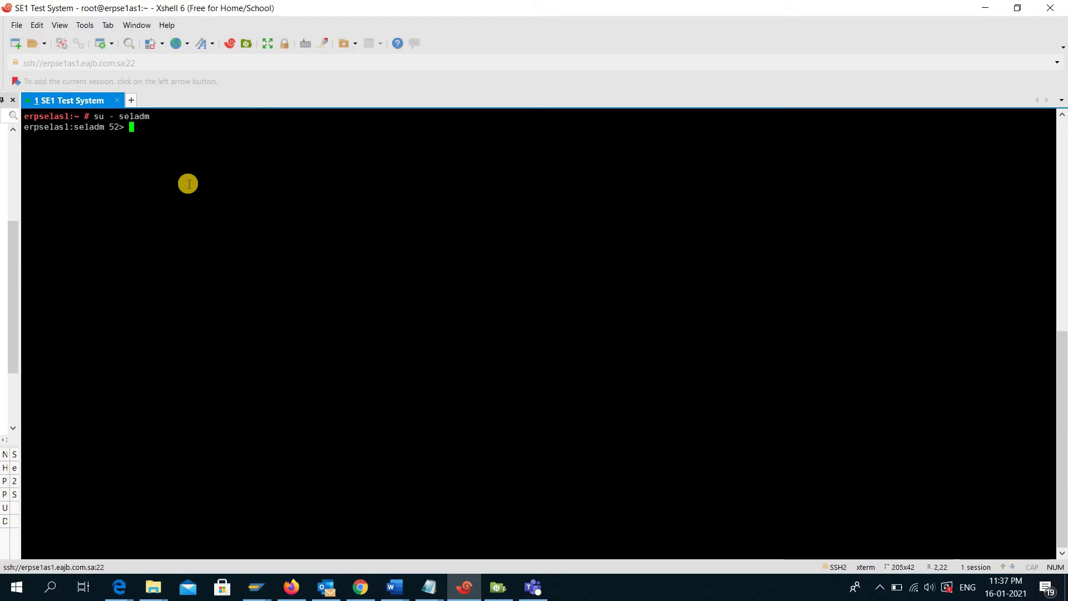
text(stops)
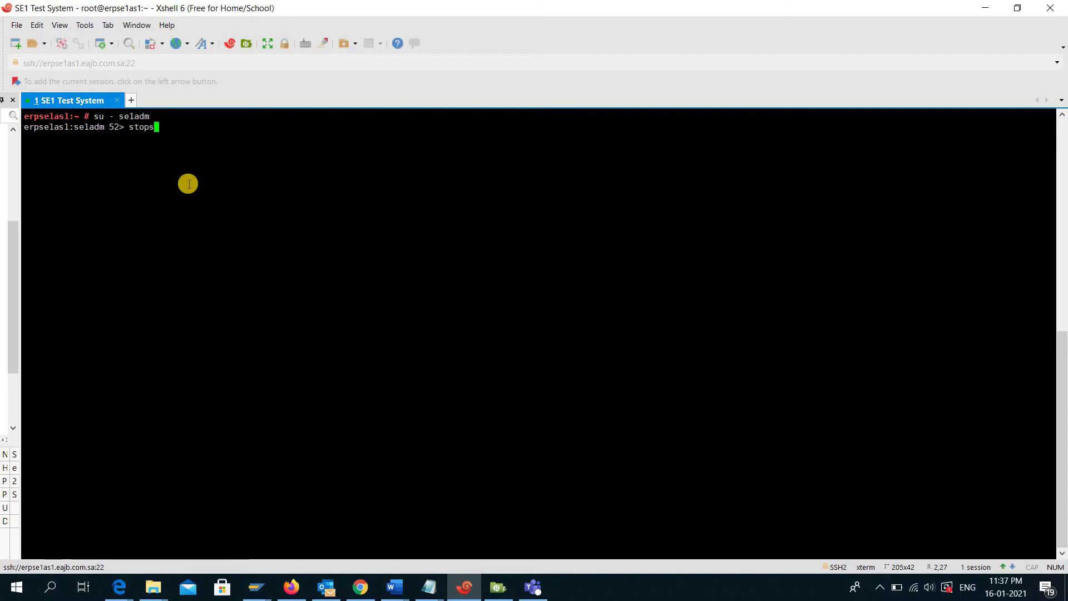
text(ap r3)
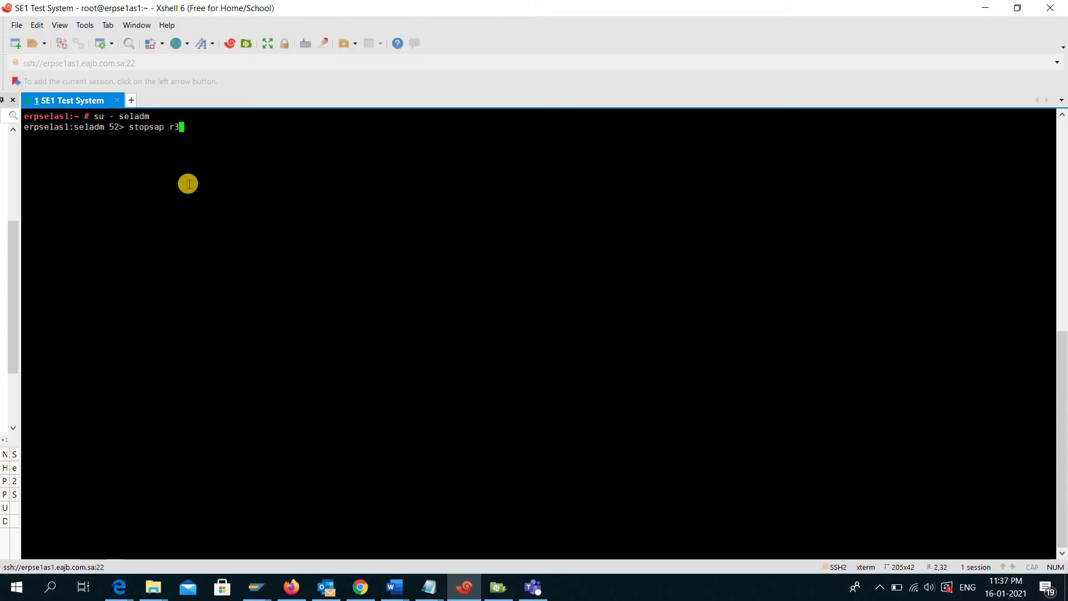
key(Return)
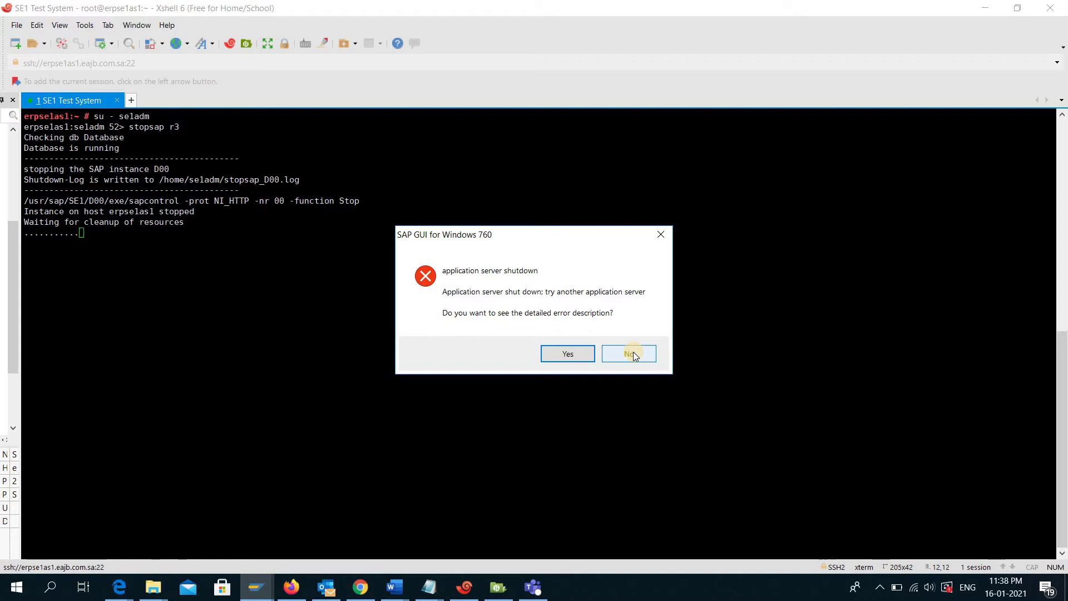
click(631, 354)
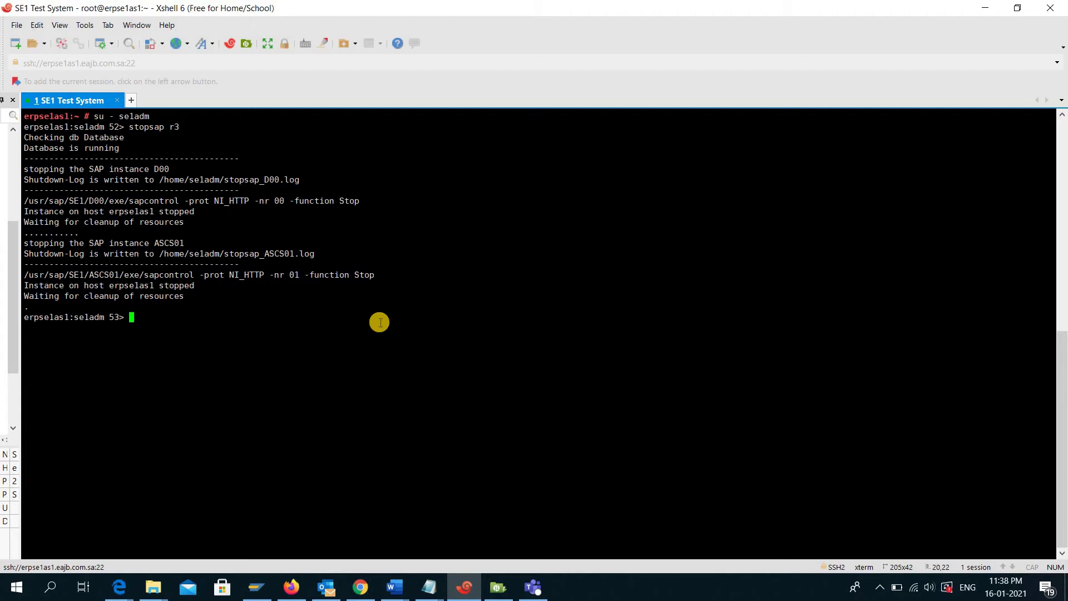
text(exit)
key(Return)
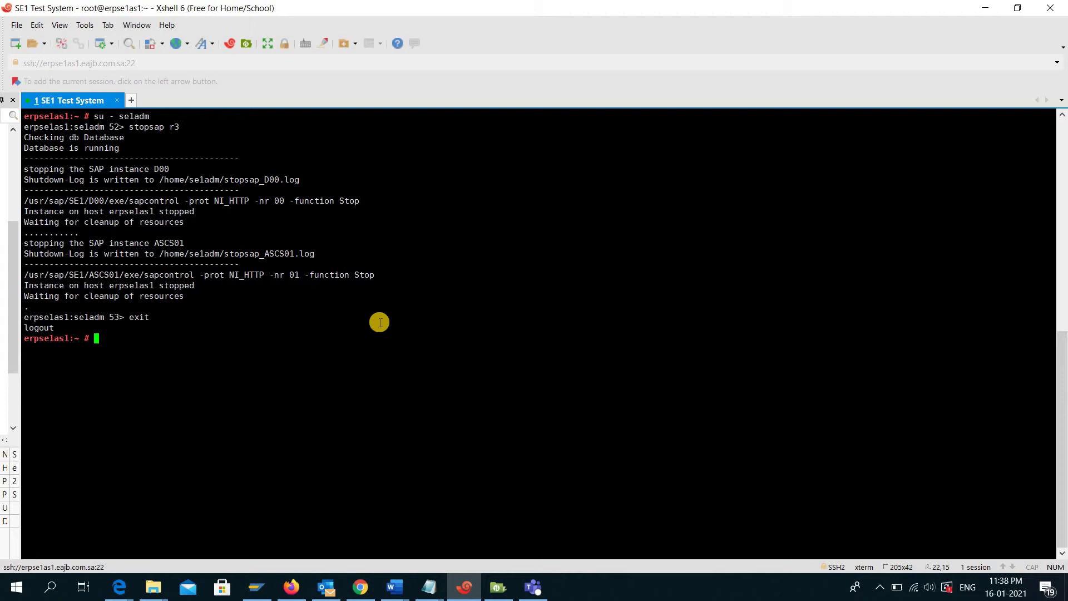
click(498, 587)
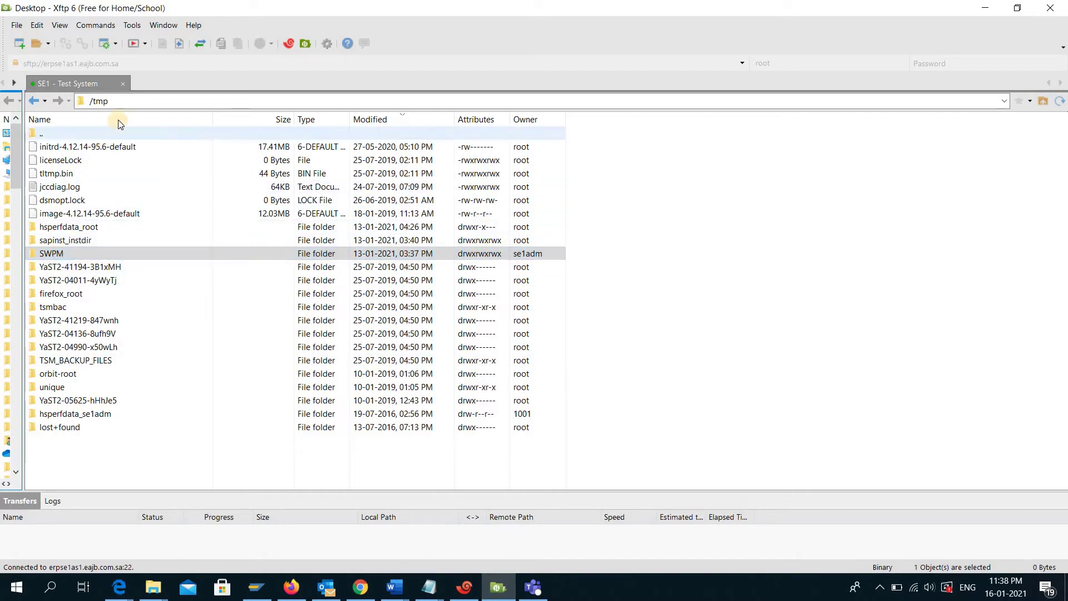
click(128, 107)
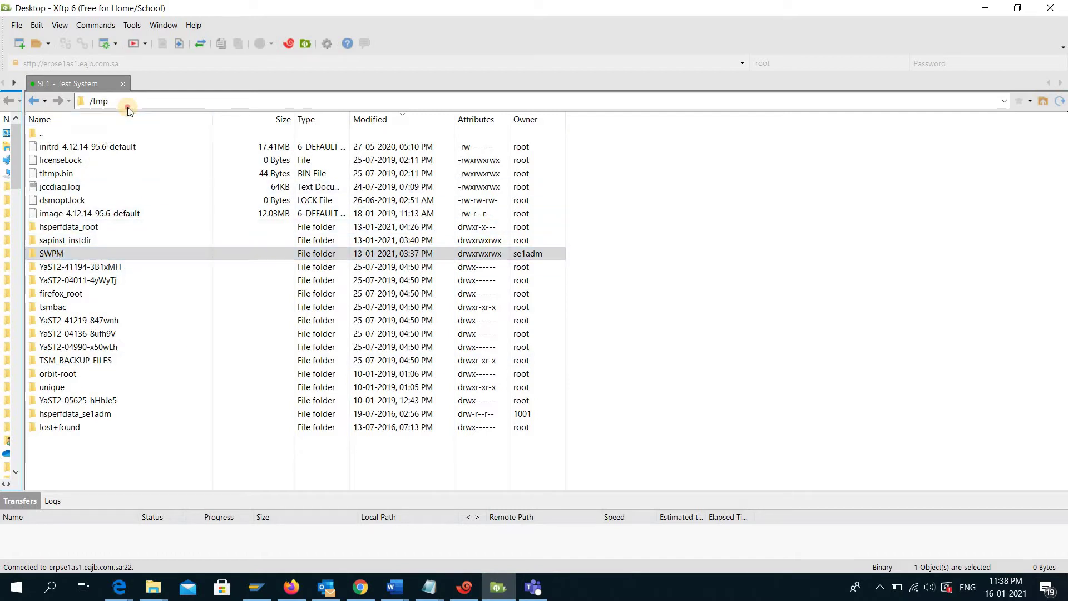
double_click(73, 253)
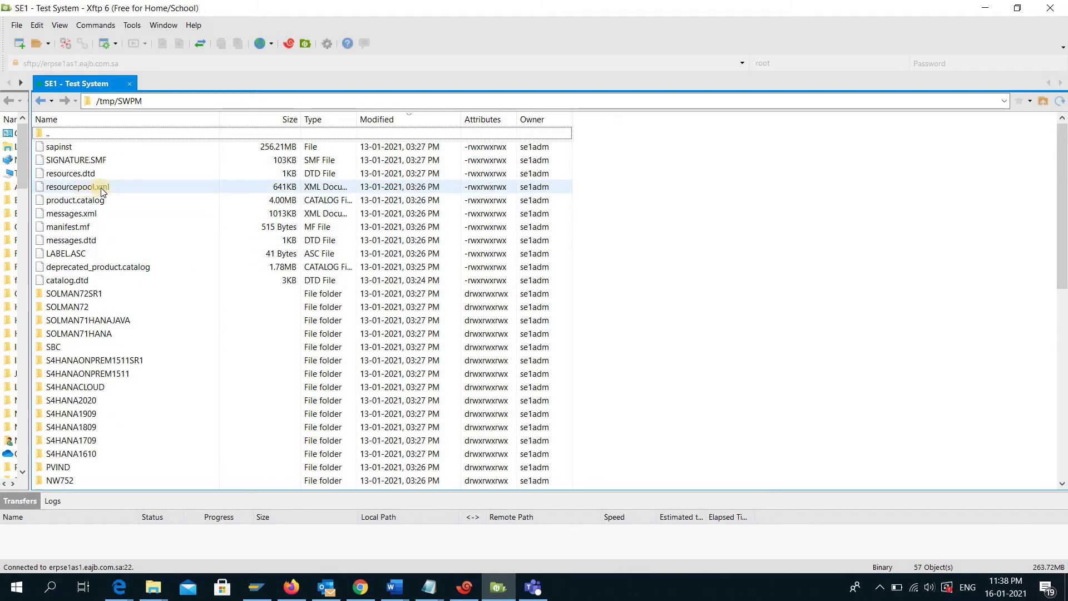
key(alt+Tab)
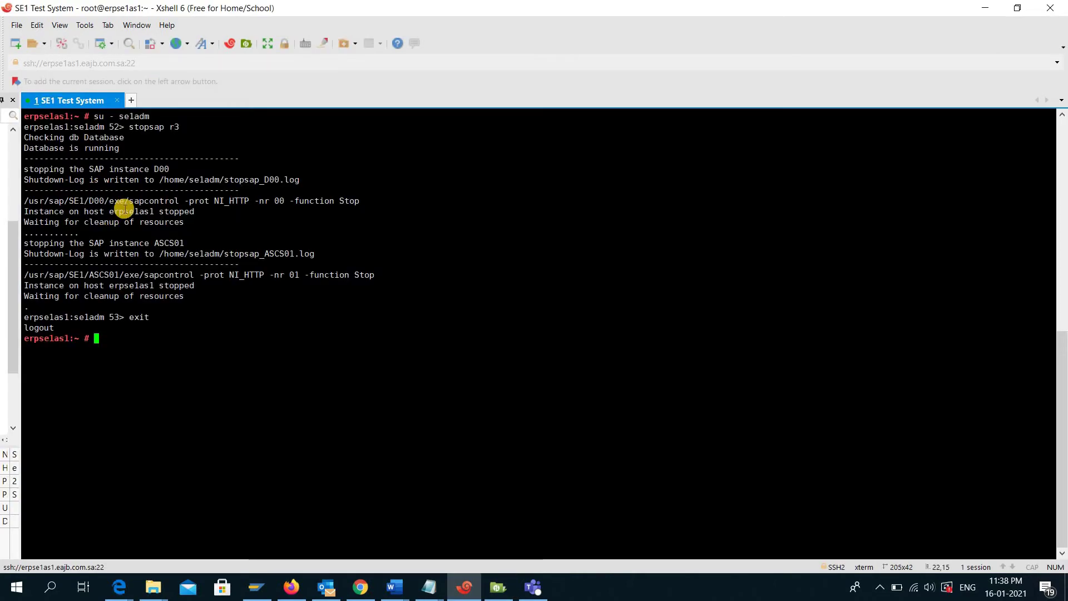
- Go to /tmp/SWPM, listing /tmp and then the SWPM directory contents
text(cd /tmp/)
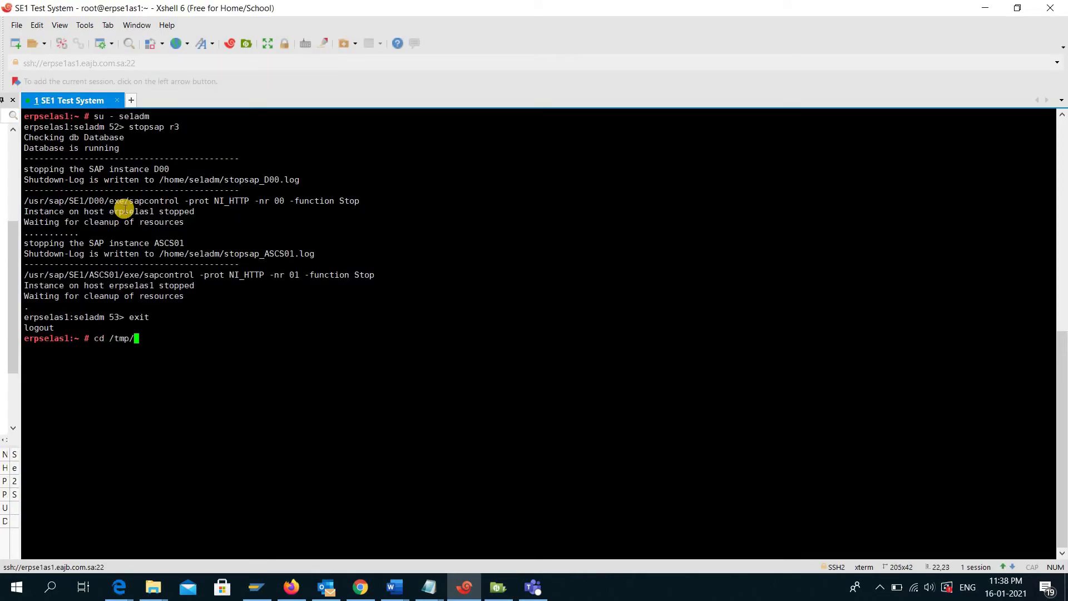
key(Return)
text(ll)
key(Return)
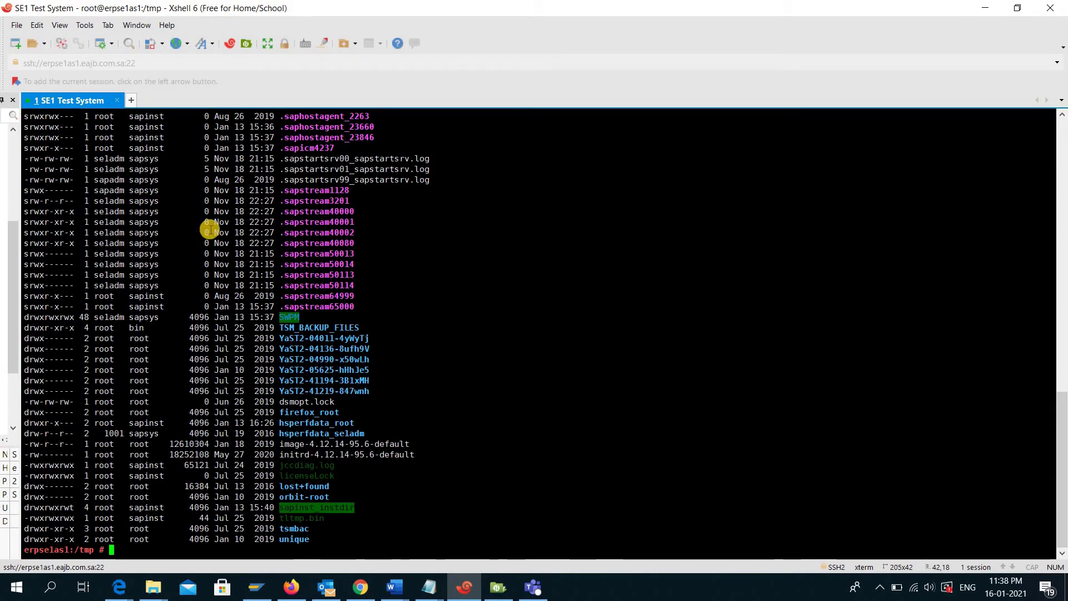
drag(281, 316, 300, 317)
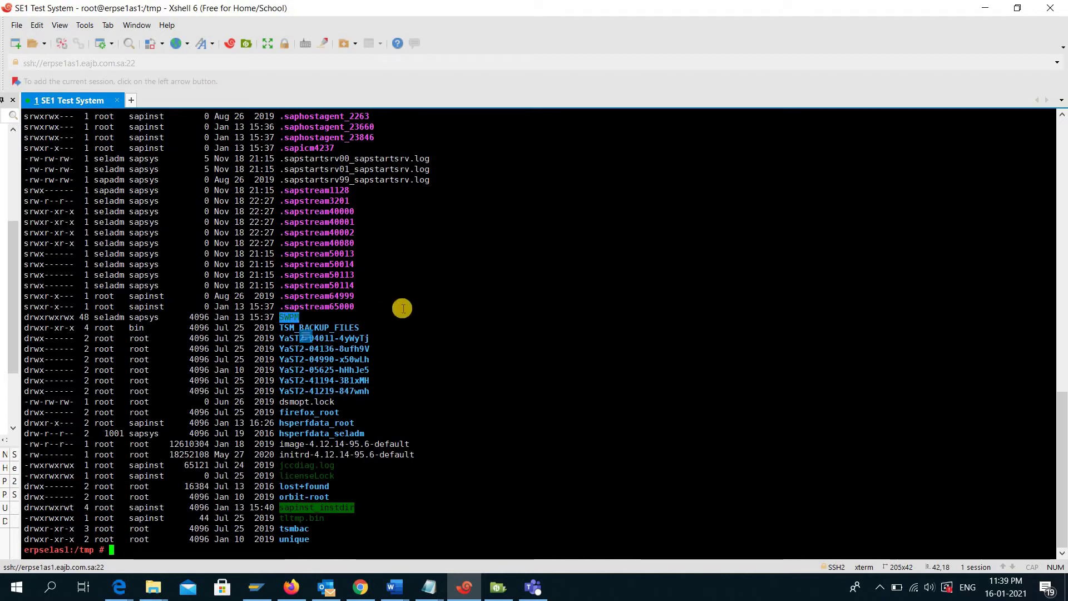
text(cd SWPM/)
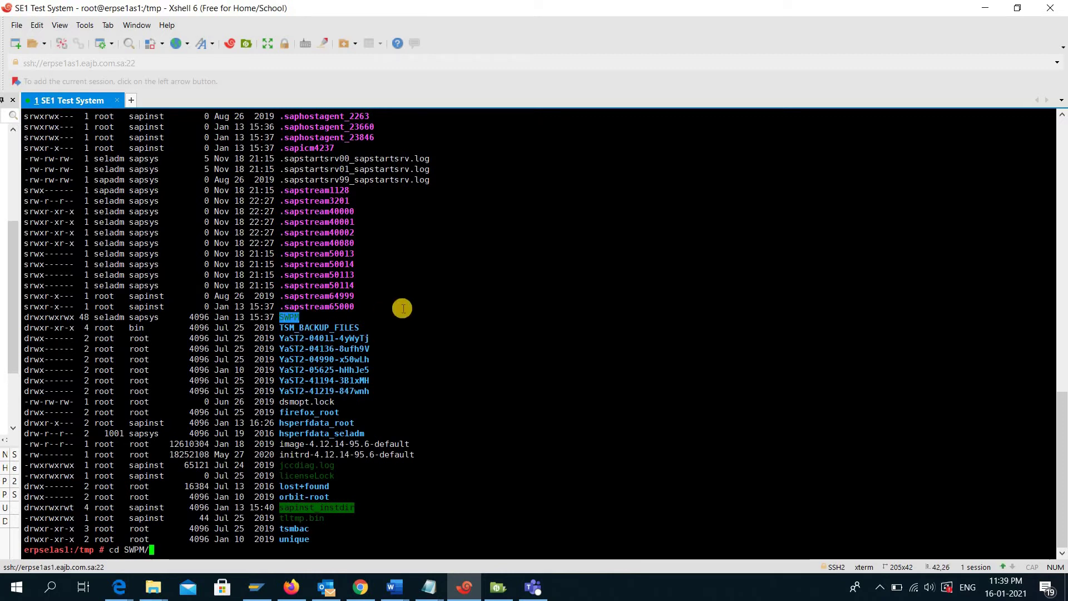
key(Return)
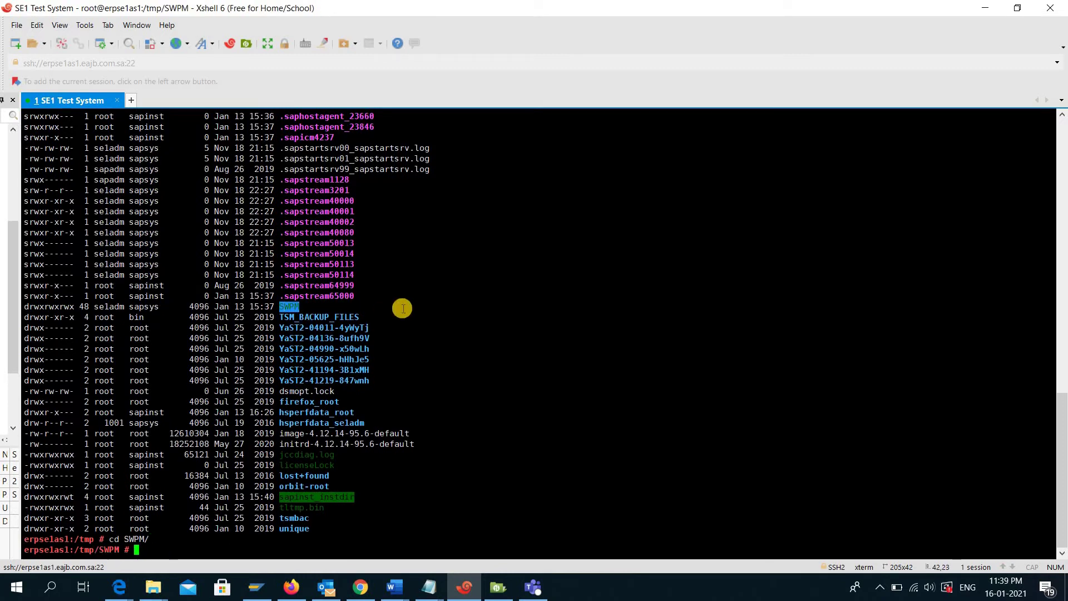
text(ll)
key(Return)
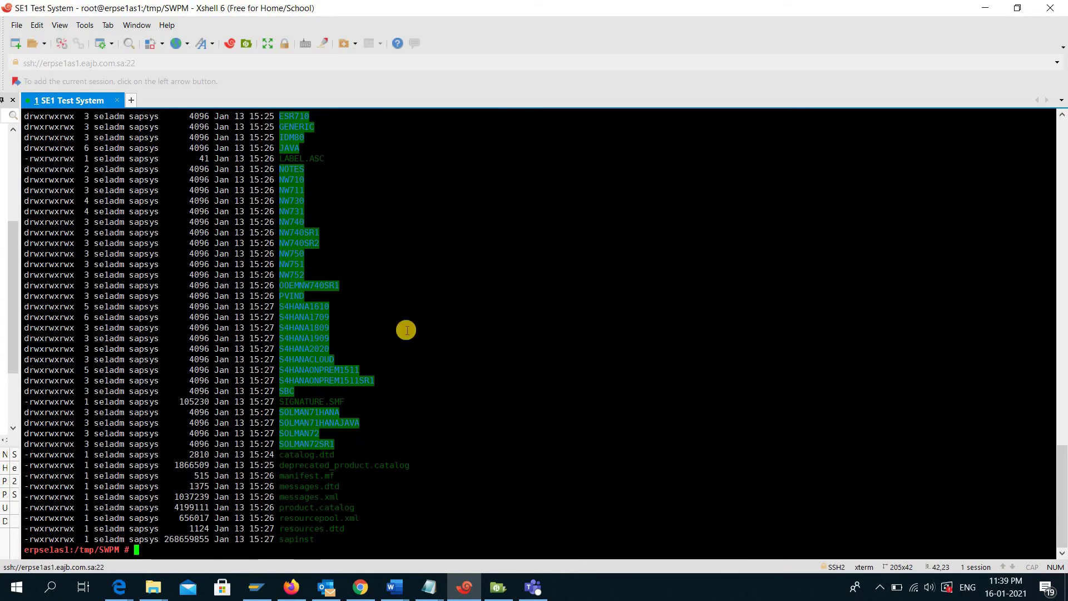
click(279, 540)
drag(280, 540, 316, 540)
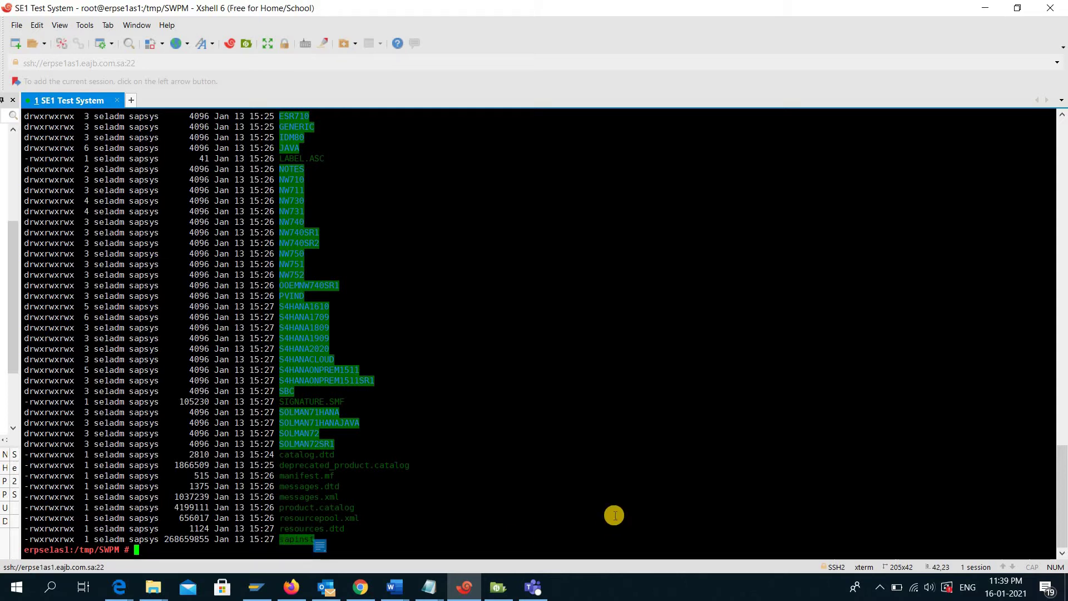
- Launch ./sapinst and copy the GUI browser address it prints on port 4237
text(./sa)
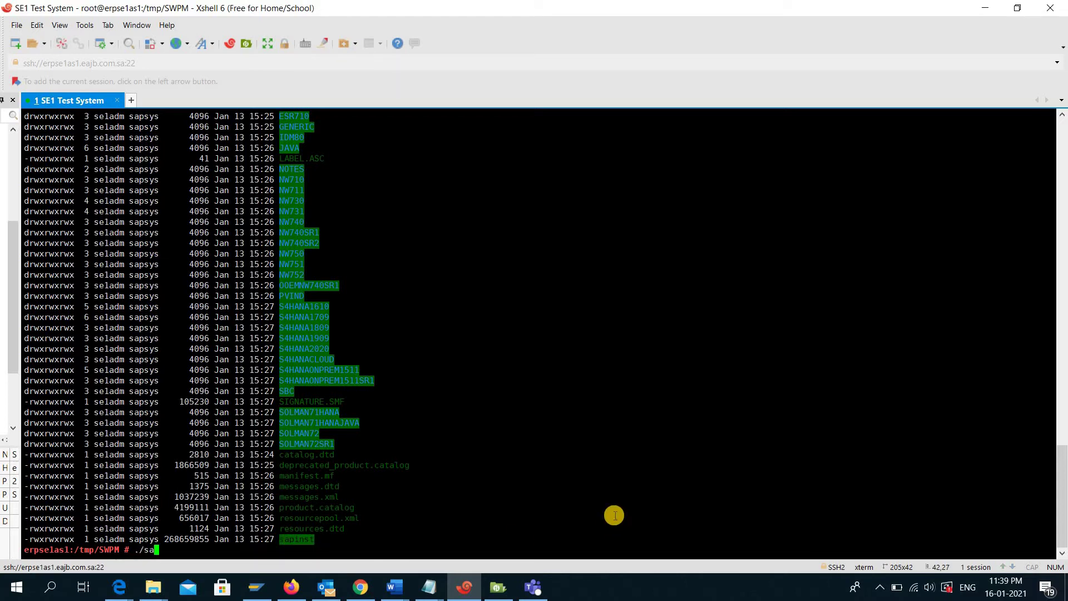
text(pin)
key(Tab)
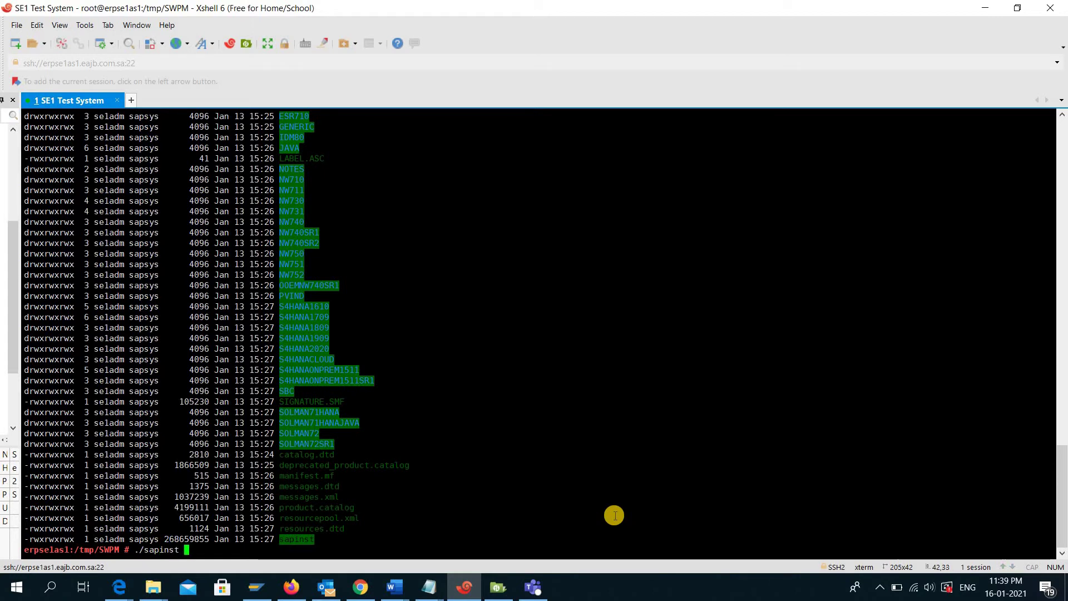
key(Return)
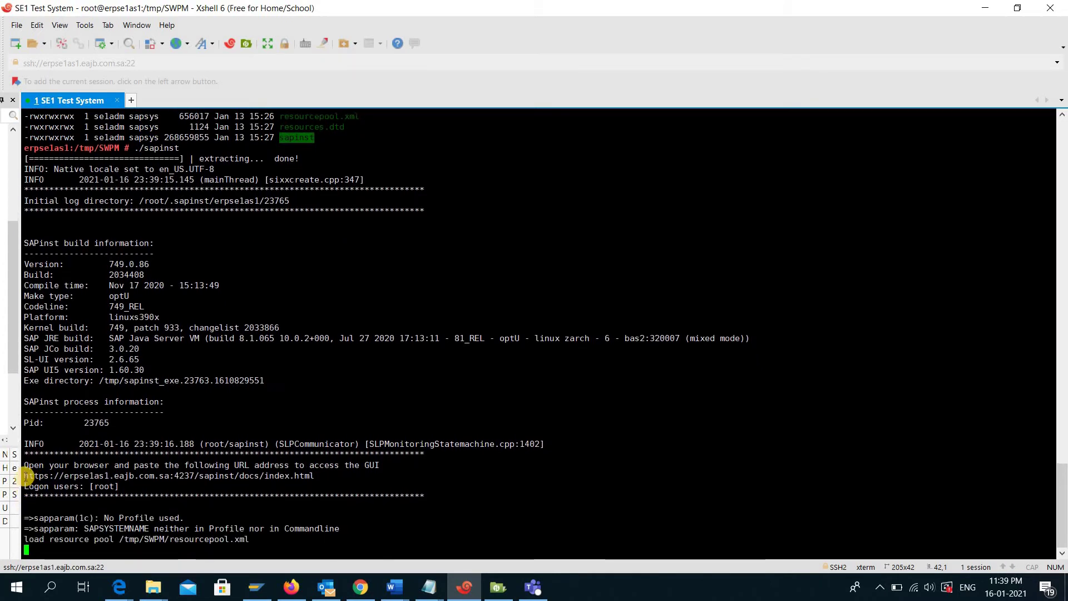
drag(26, 476, 315, 476)
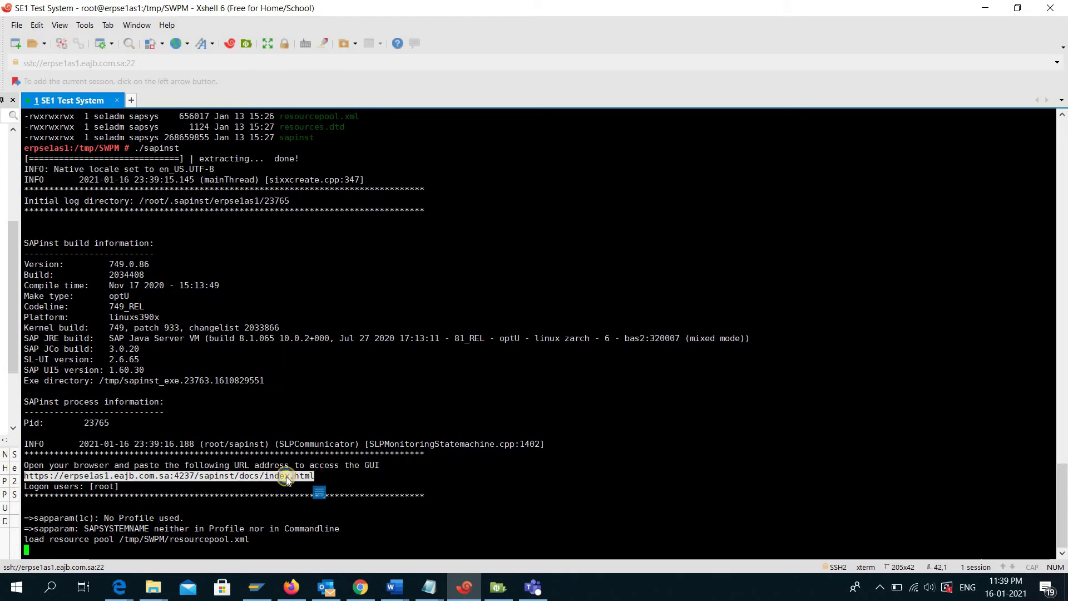
right_click(287, 478)
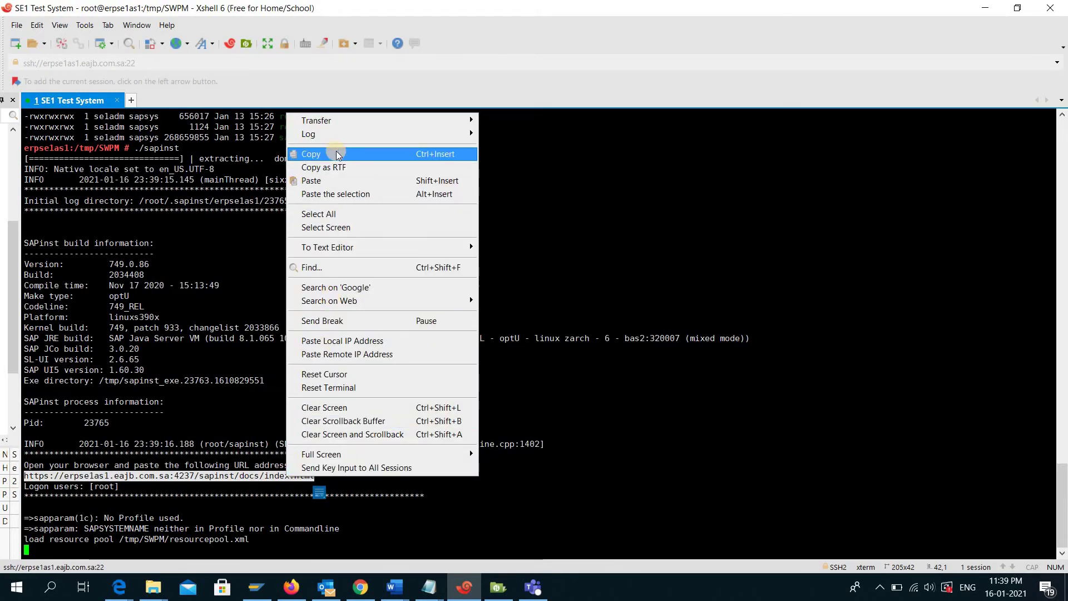
click(337, 155)
- Load the sapinst address in the InPrivate Edge window past the certificate warning and start the user name
mouse_move(120, 587)
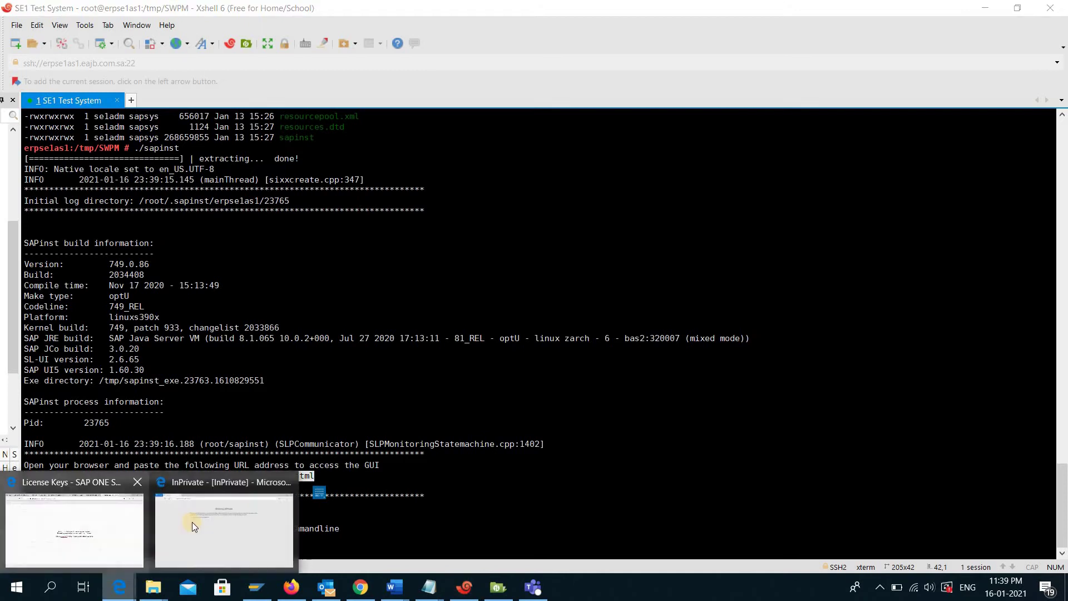
click(196, 518)
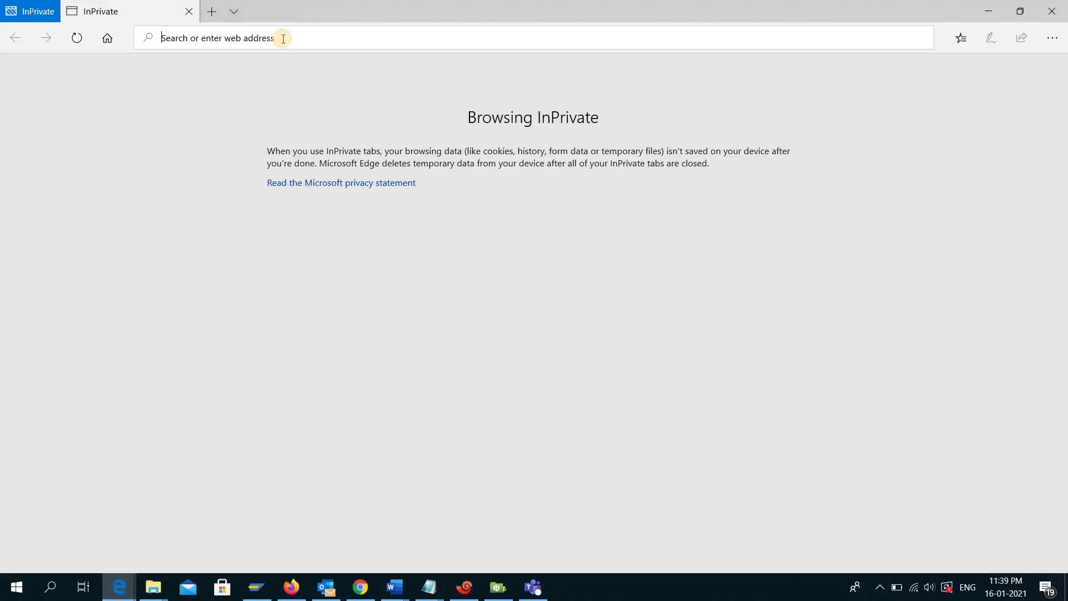
key(ctrl+v)
key(Return)
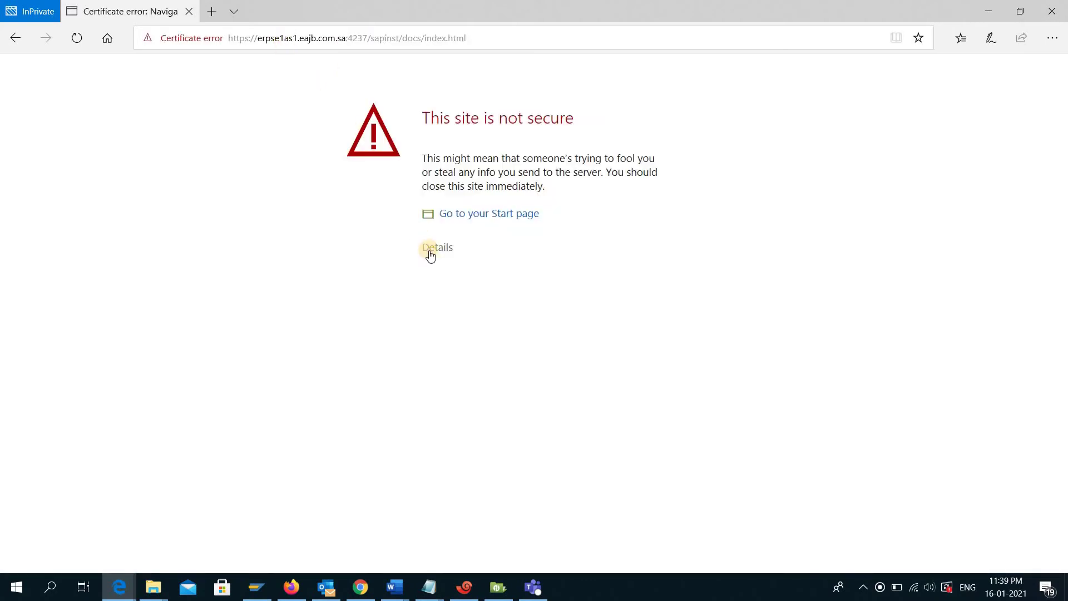
click(430, 251)
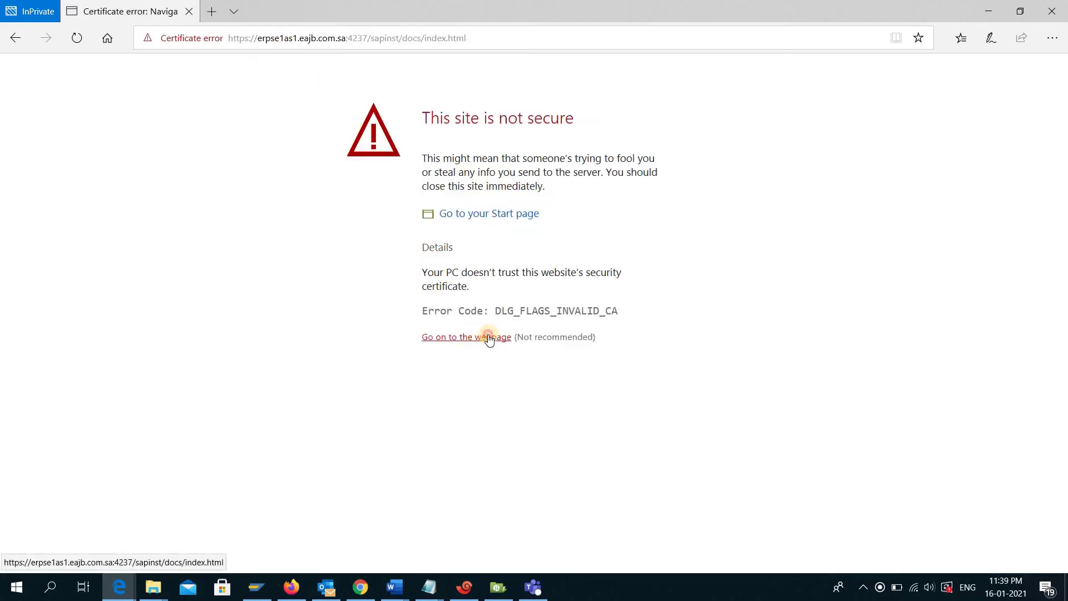
click(489, 338)
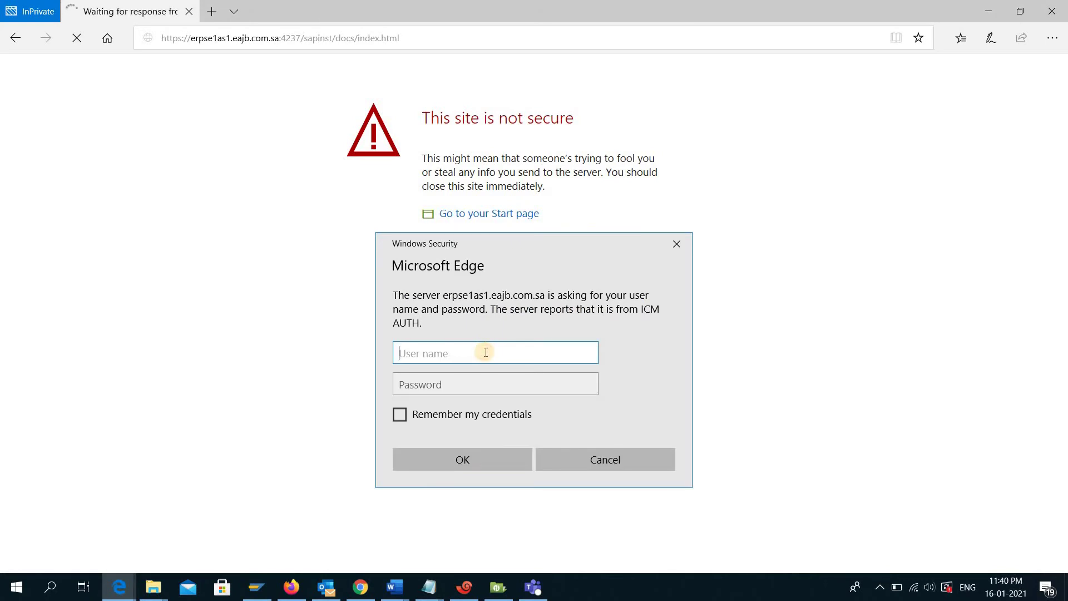
text(r)
- Finish the user name, enter the password and sign in to reach the SWPM 1.0 SP 30 Welcome page
text(oot)
key(Tab)
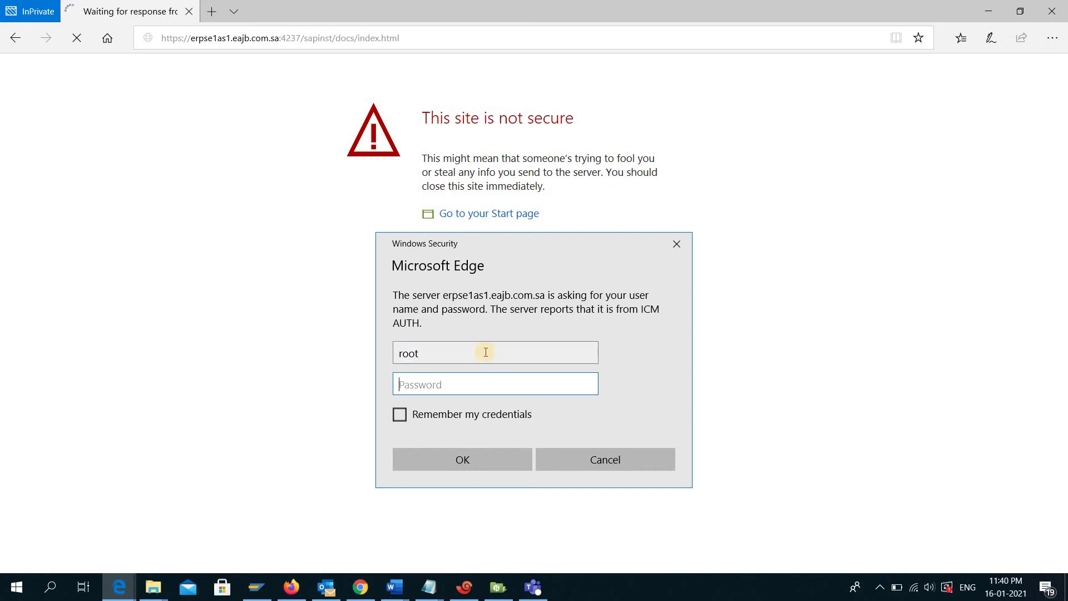
text(********)
key(Return)
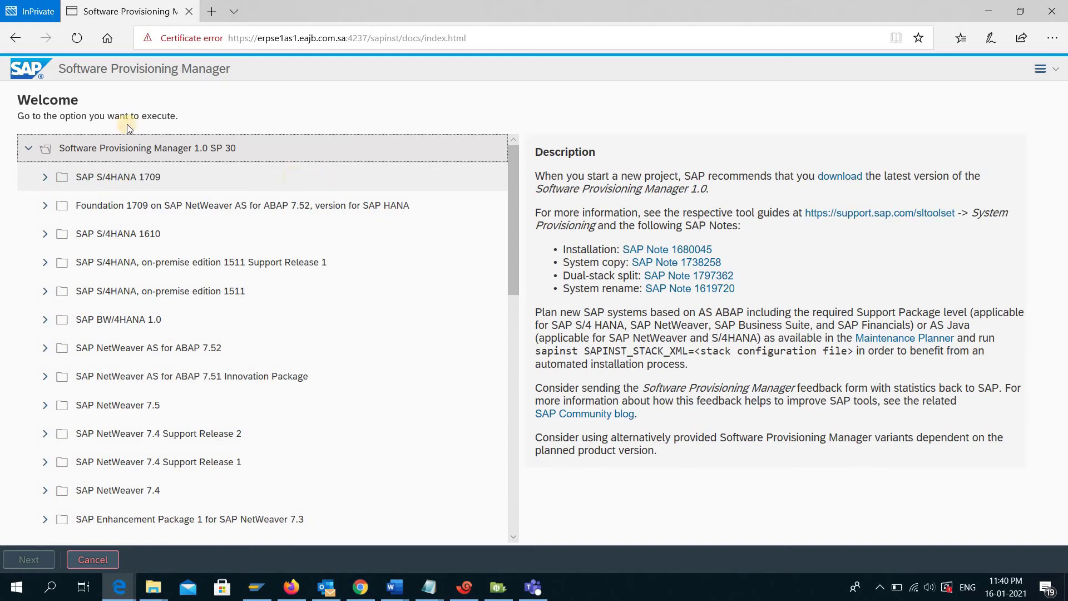
- Select Generic Options > IBM Db2 for z/OS > Uninstall > 'Uninstall - SAP Systems or Single Instances' and proceed
scroll(173, 175, down, 2)
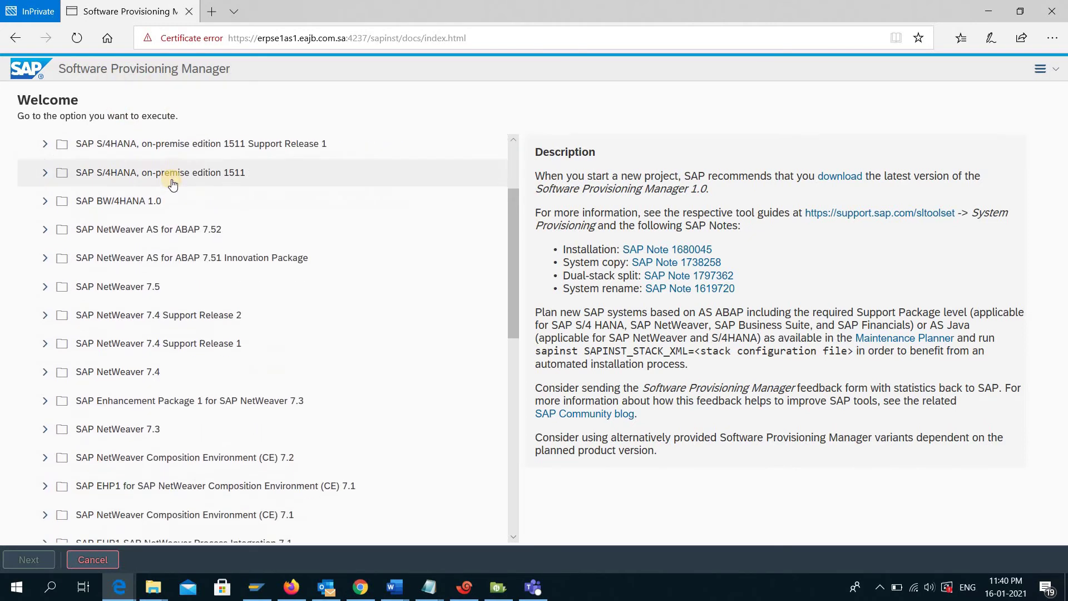
scroll(172, 189, down, 10)
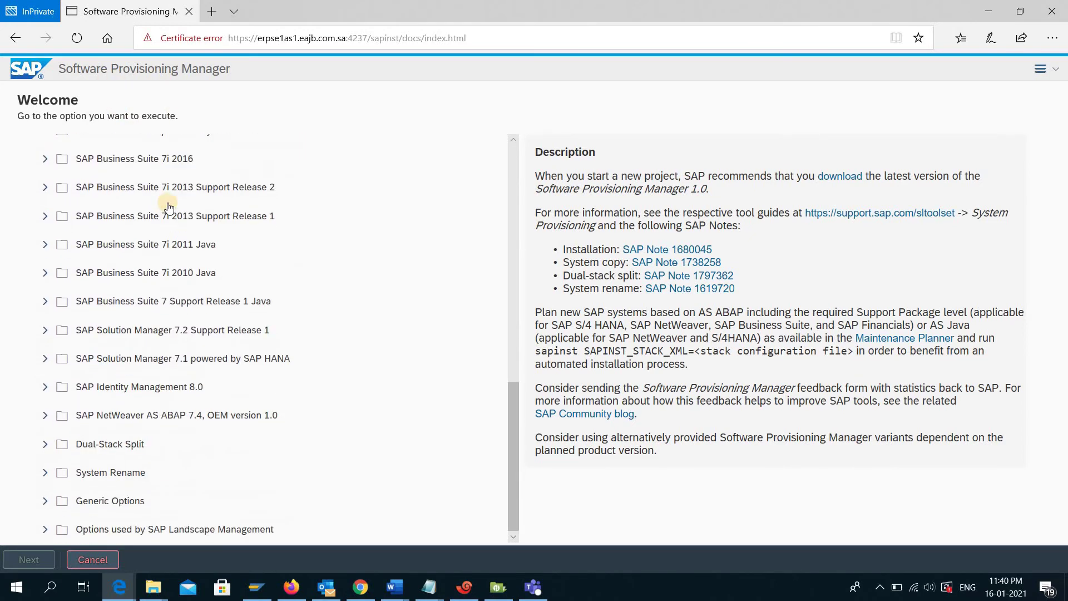
click(45, 501)
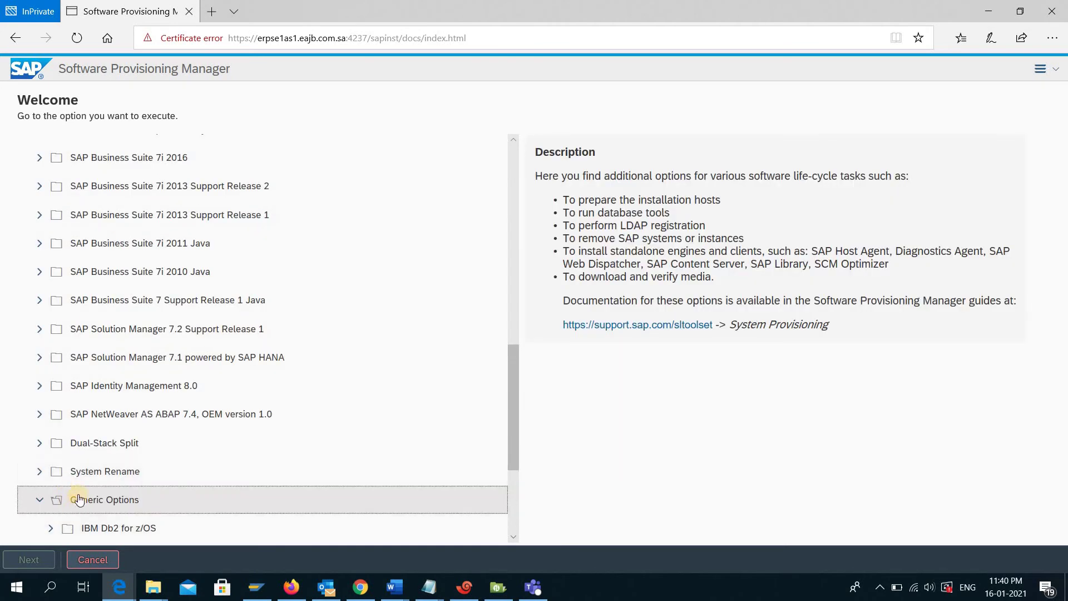
scroll(123, 392, down, 1)
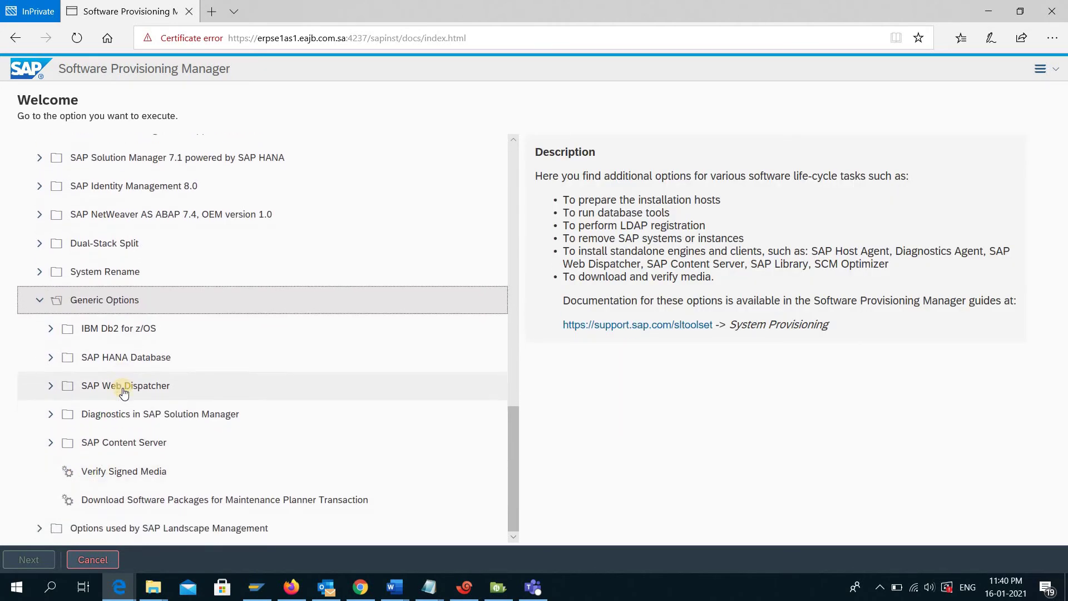
click(52, 329)
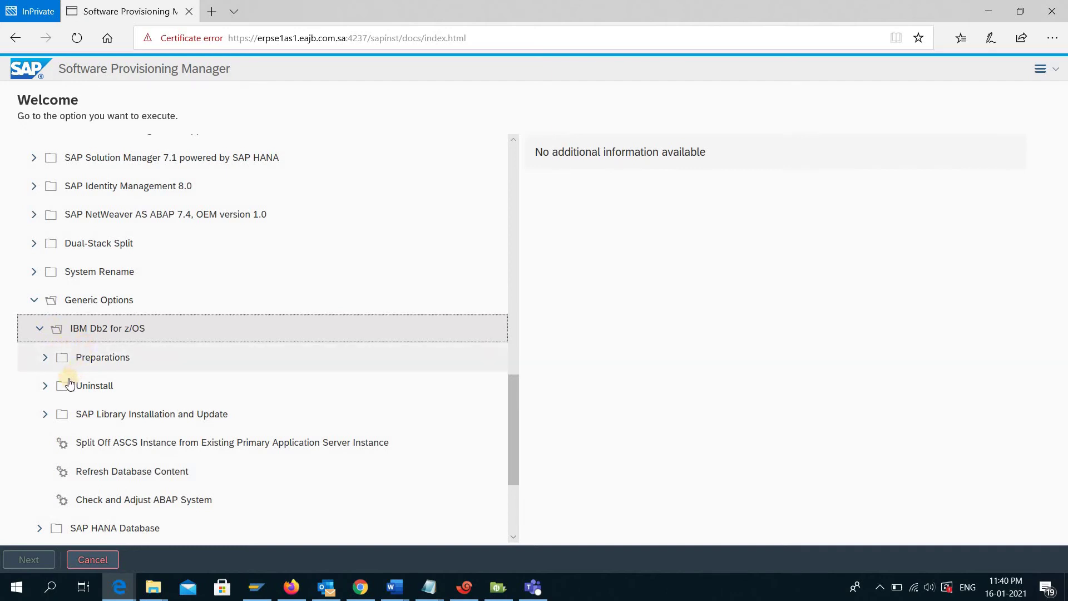
click(45, 385)
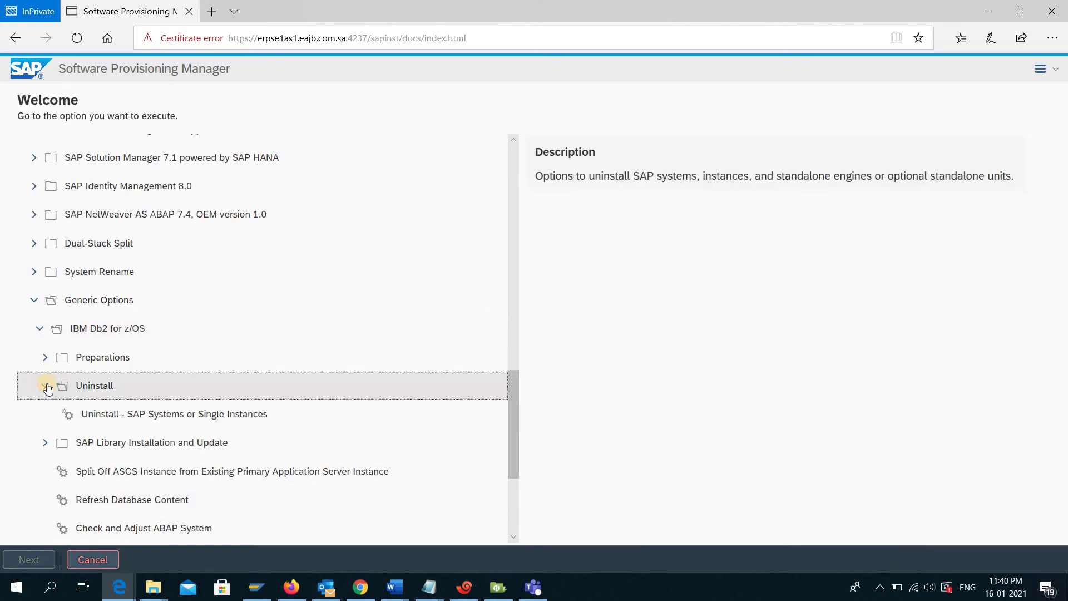
click(208, 417)
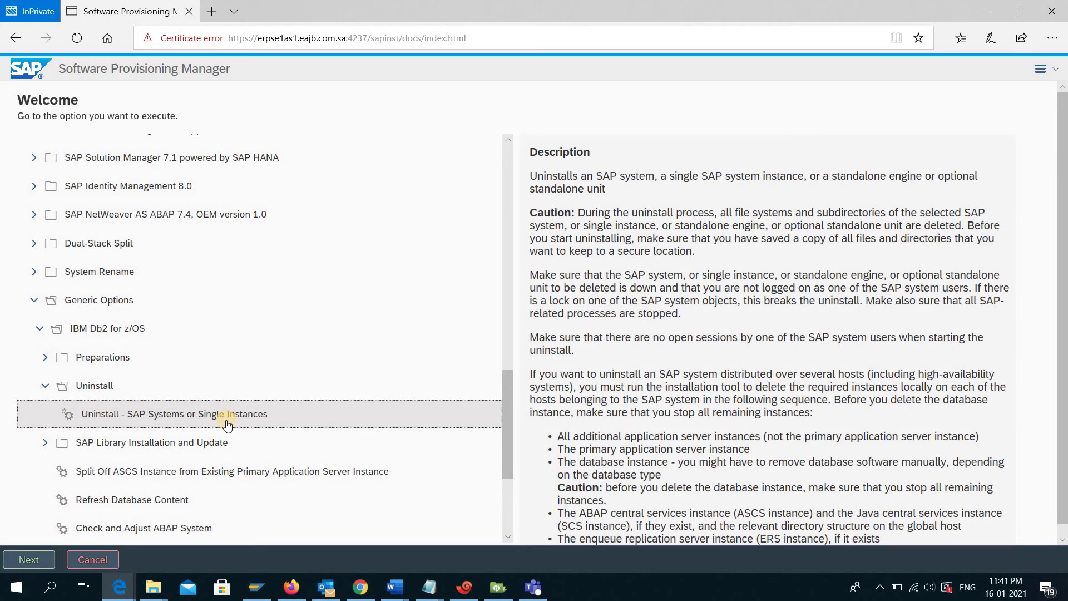
click(29, 560)
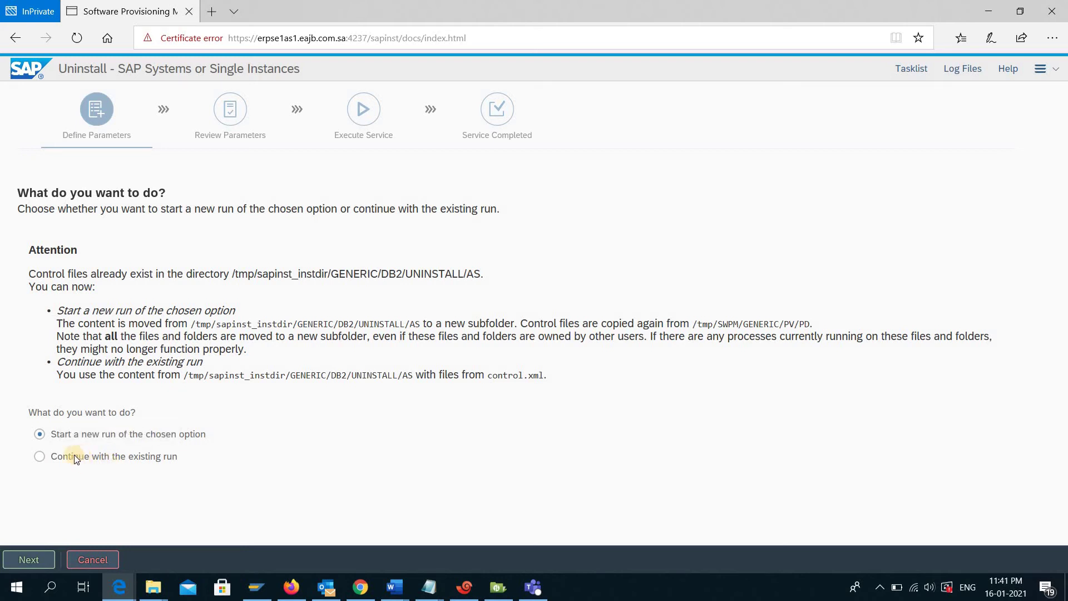
- Continue the existing run and set the profile directory to /usr/sap/SE1/SYS/profile
click(46, 455)
click(35, 558)
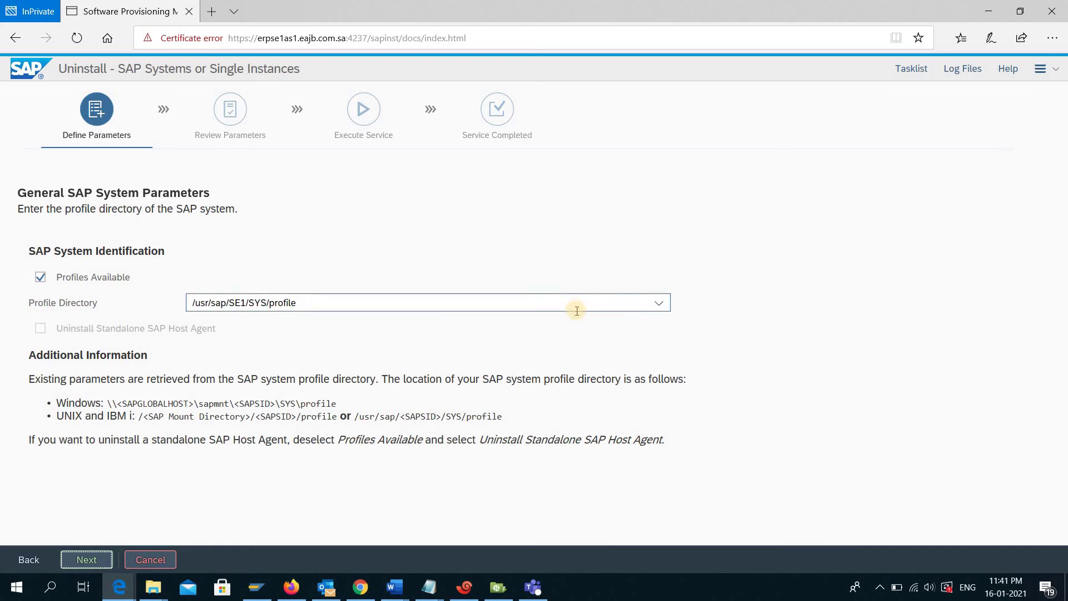
click(665, 307)
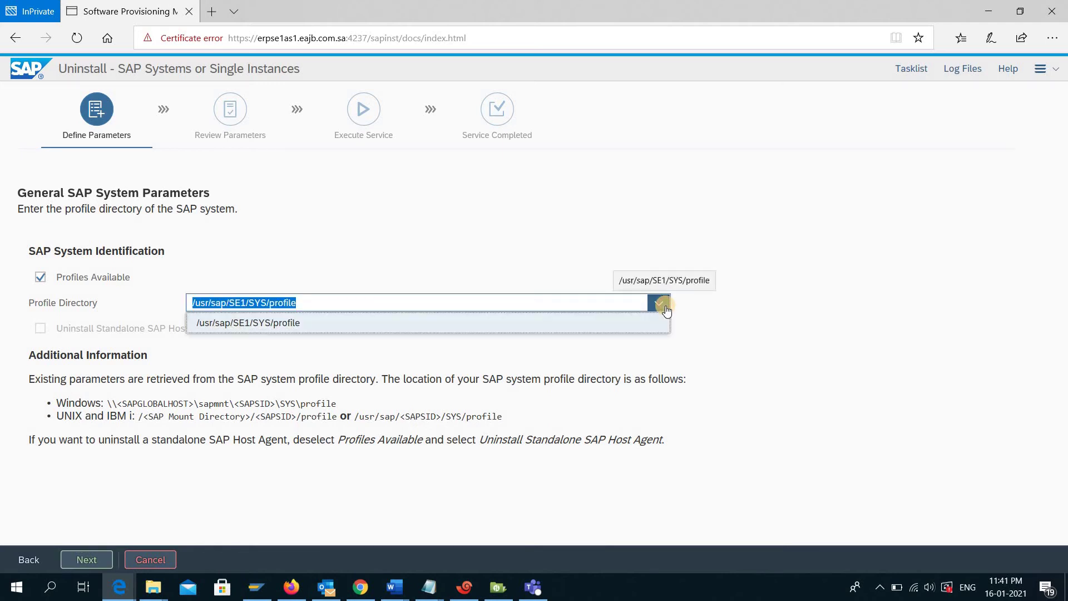
click(661, 304)
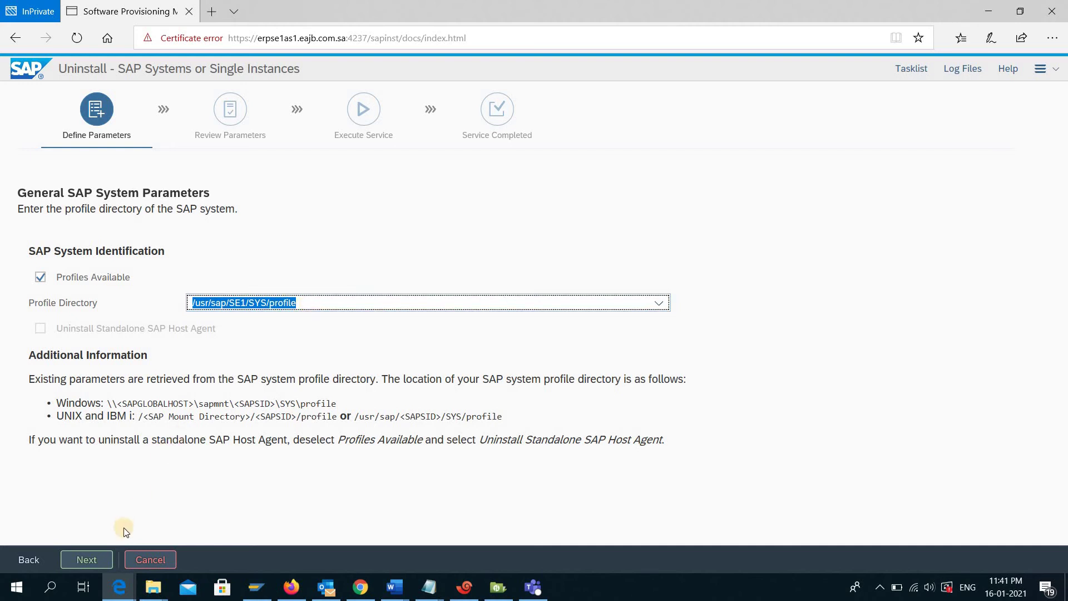
click(102, 555)
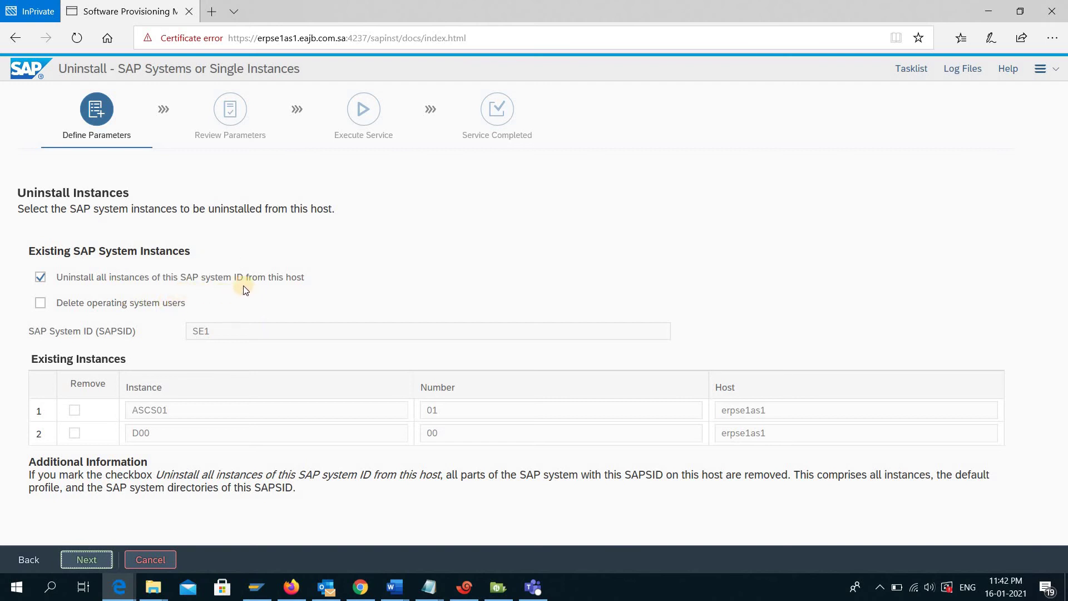
- Keep uninstalling all SE1 instances (ASCS01, D00) from this host and continue
drag(205, 276, 286, 284)
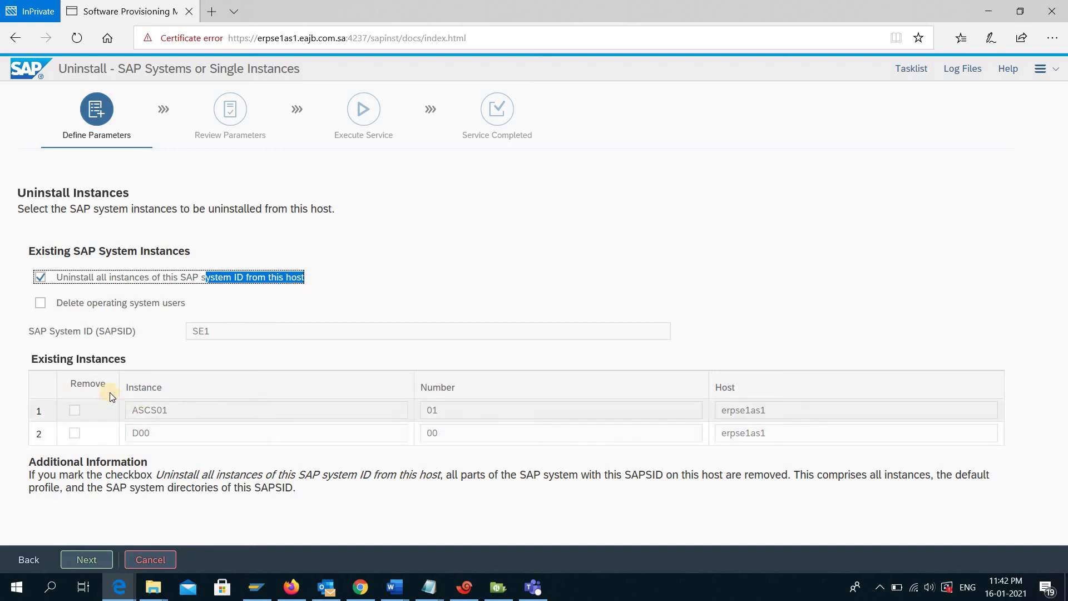
click(77, 412)
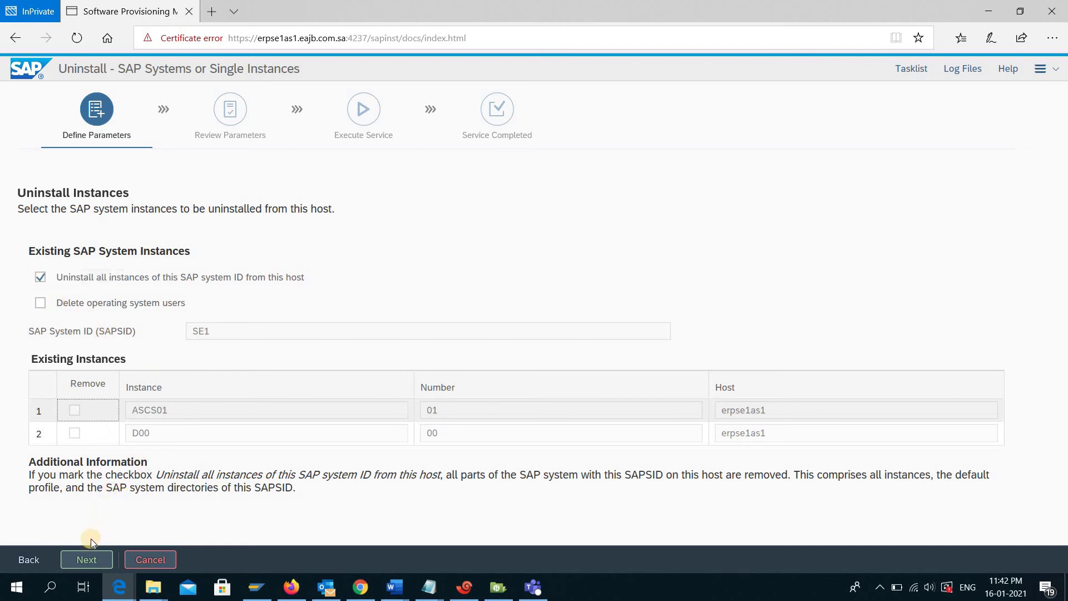
click(89, 556)
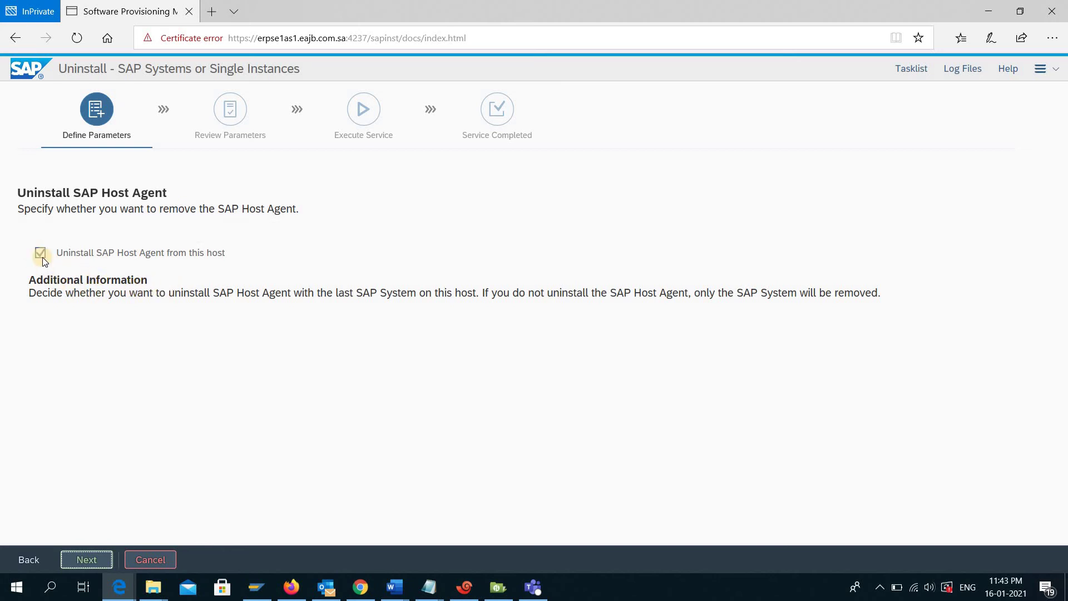
- Keep SAP Host Agent removal checked and confirm database type IBM DB2 UDB for z/OS
click(88, 558)
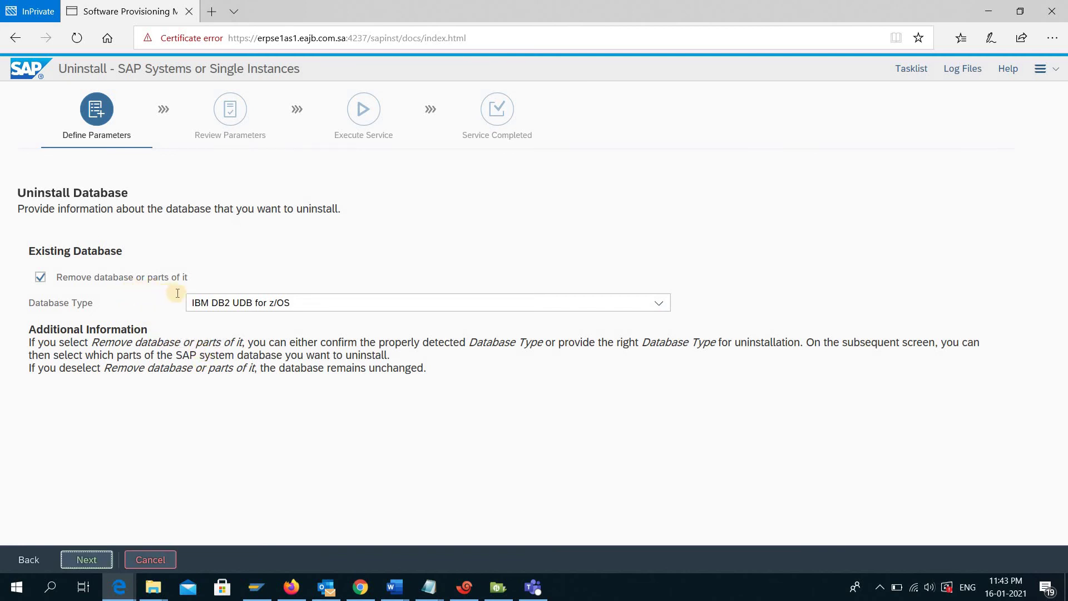
click(328, 307)
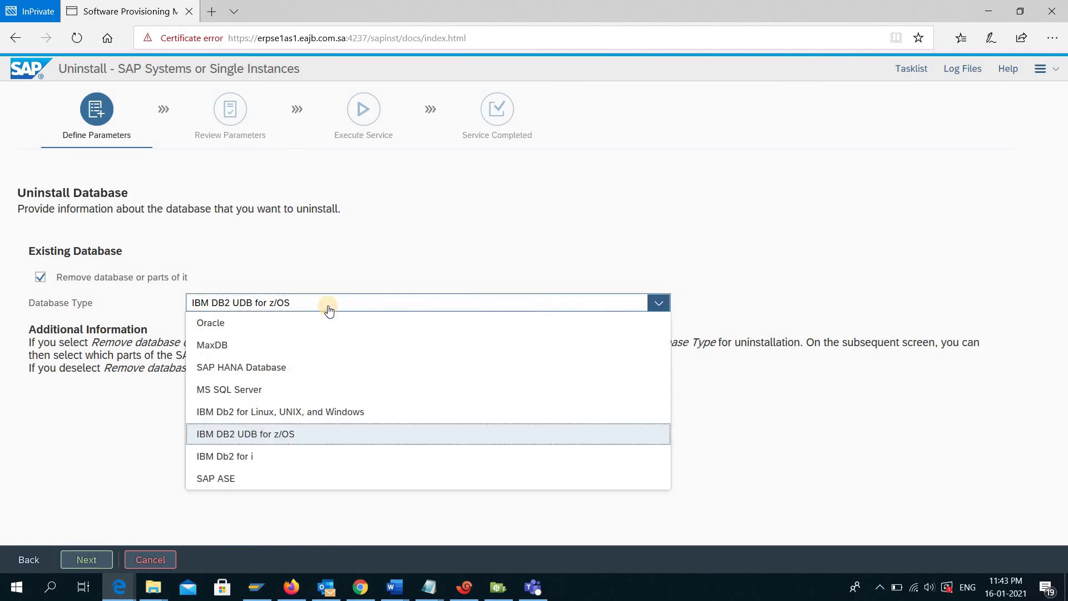
click(328, 307)
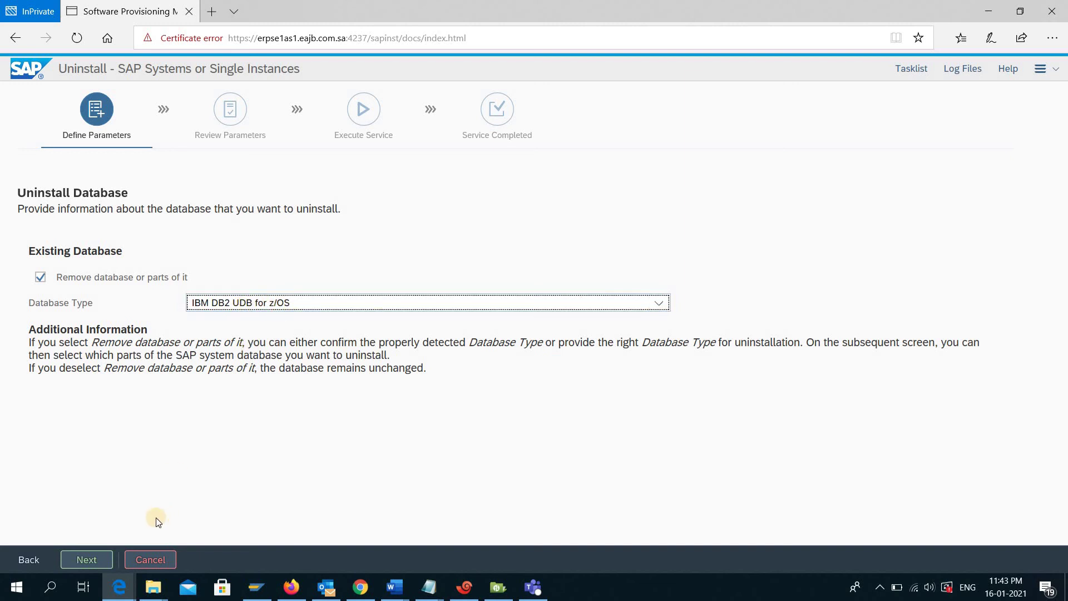
click(110, 553)
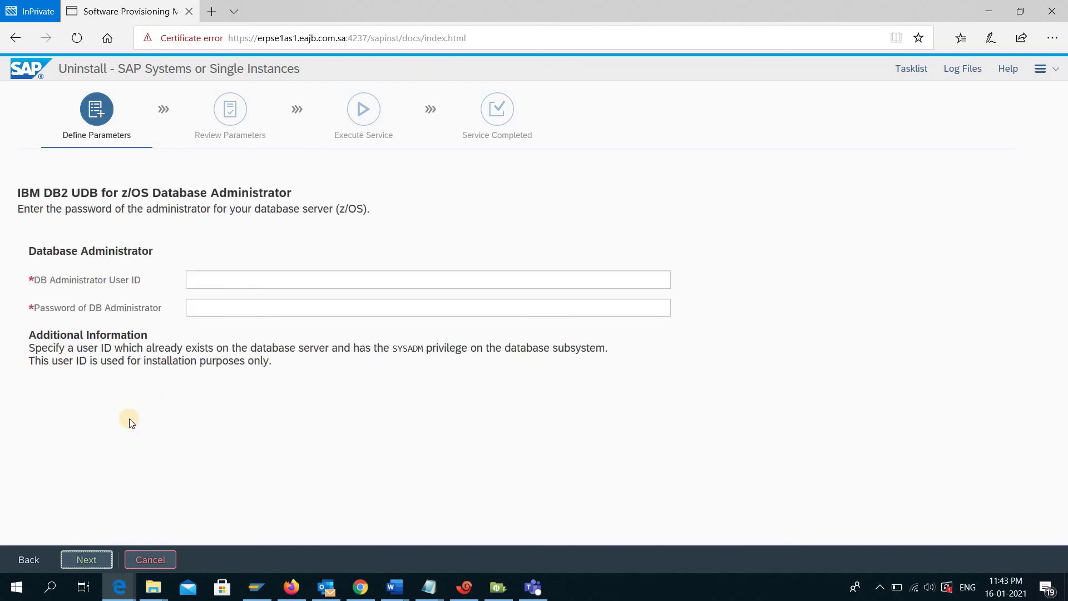
- Enter DB administrator user ID SYSADM and its password, then submit them
click(218, 280)
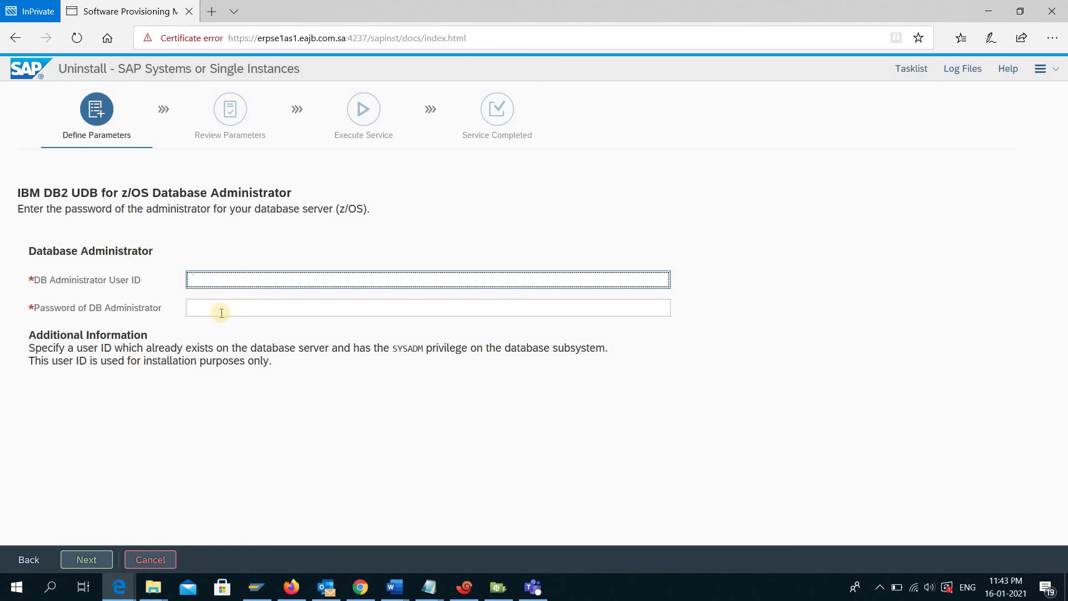
click(219, 308)
click(226, 284)
text(SYSADM)
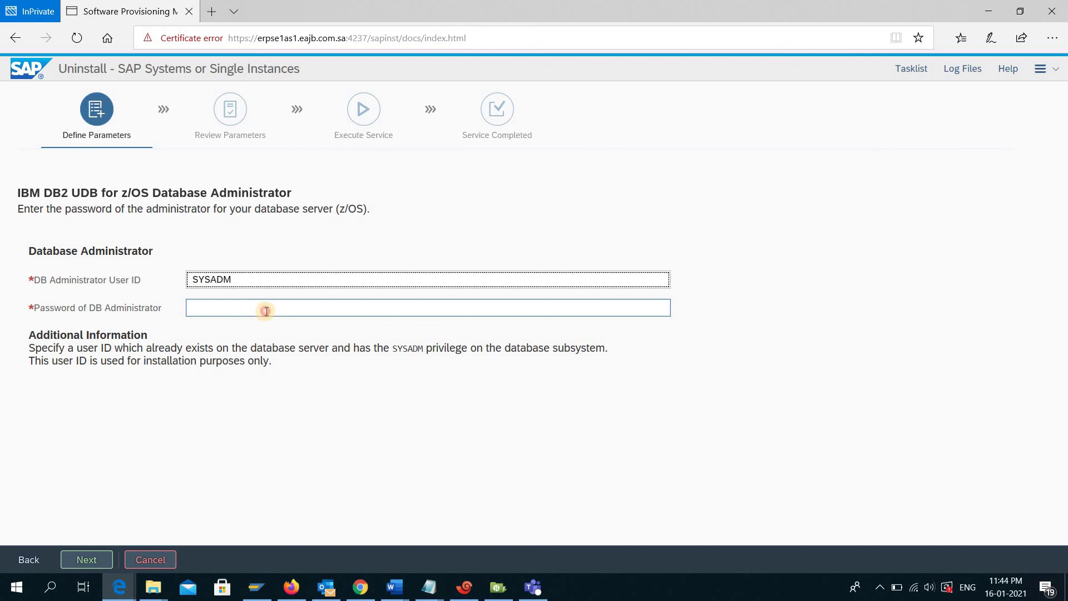
click(266, 312)
text(••••••)
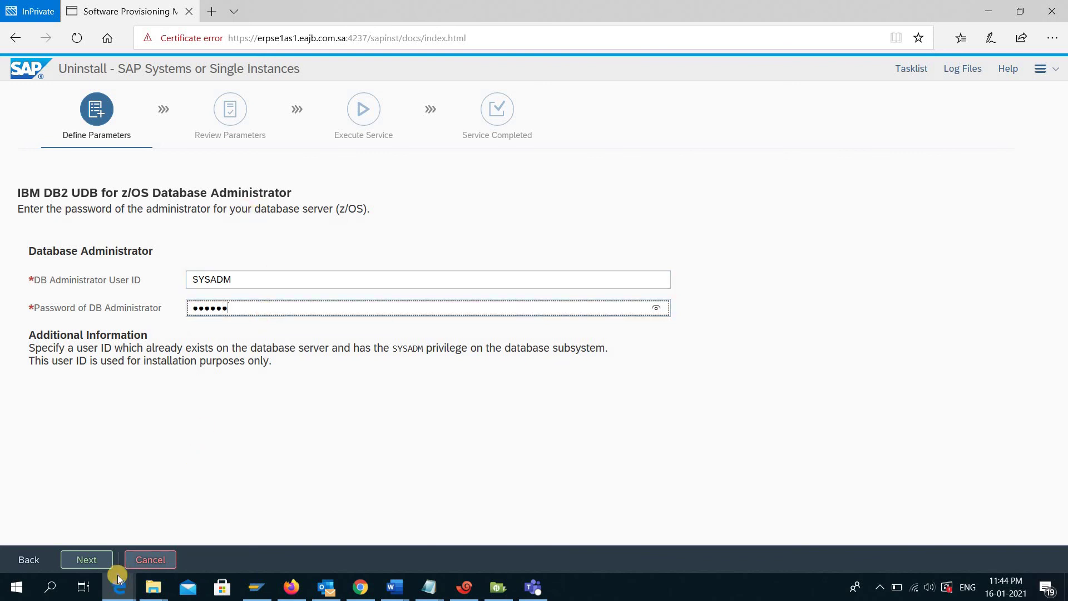
click(102, 559)
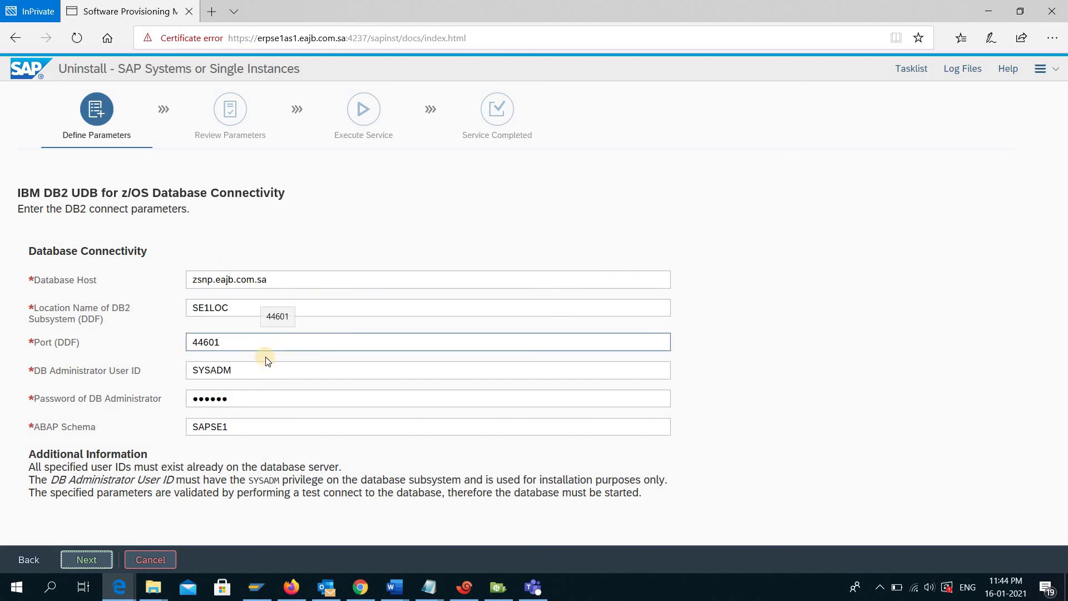
- Submit the DB2 connectivity parameters, acknowledge the hostname reverse-lookup error, and recheck location SE1LOC and the DDF port
click(83, 557)
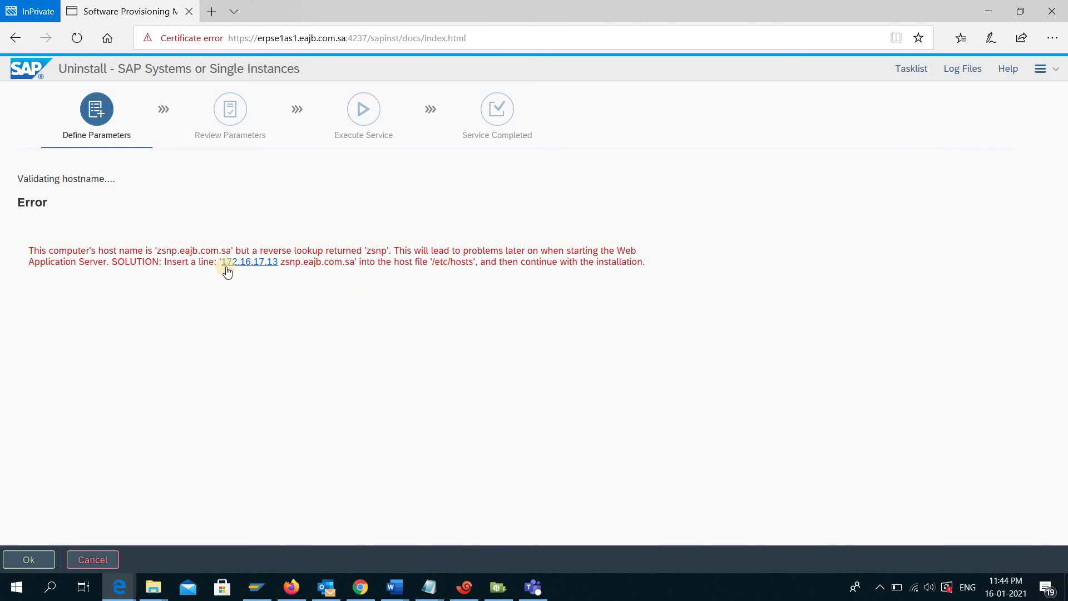
click(29, 552)
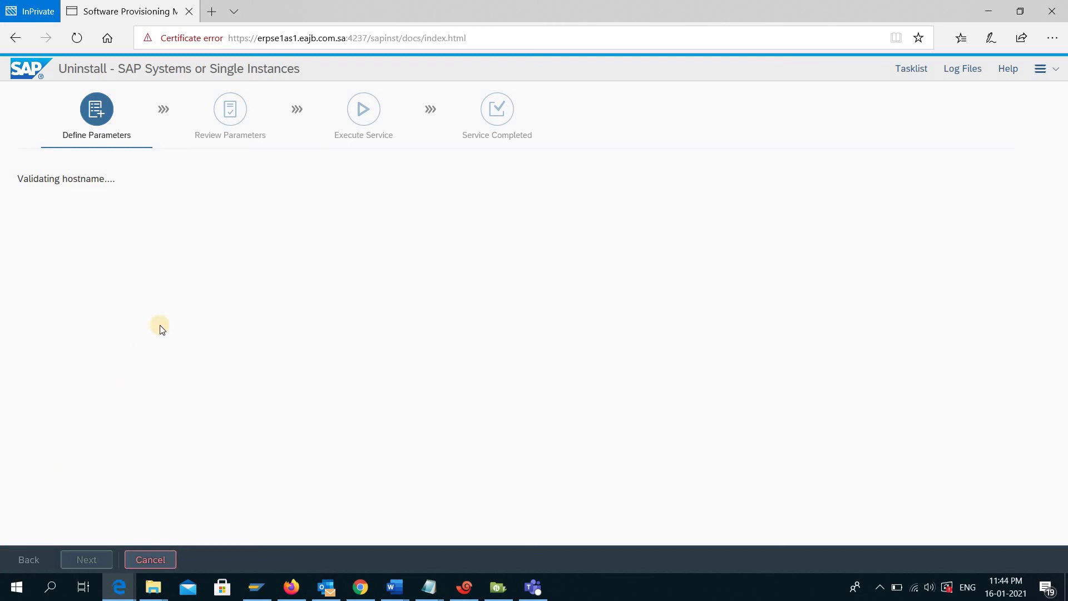
click(190, 321)
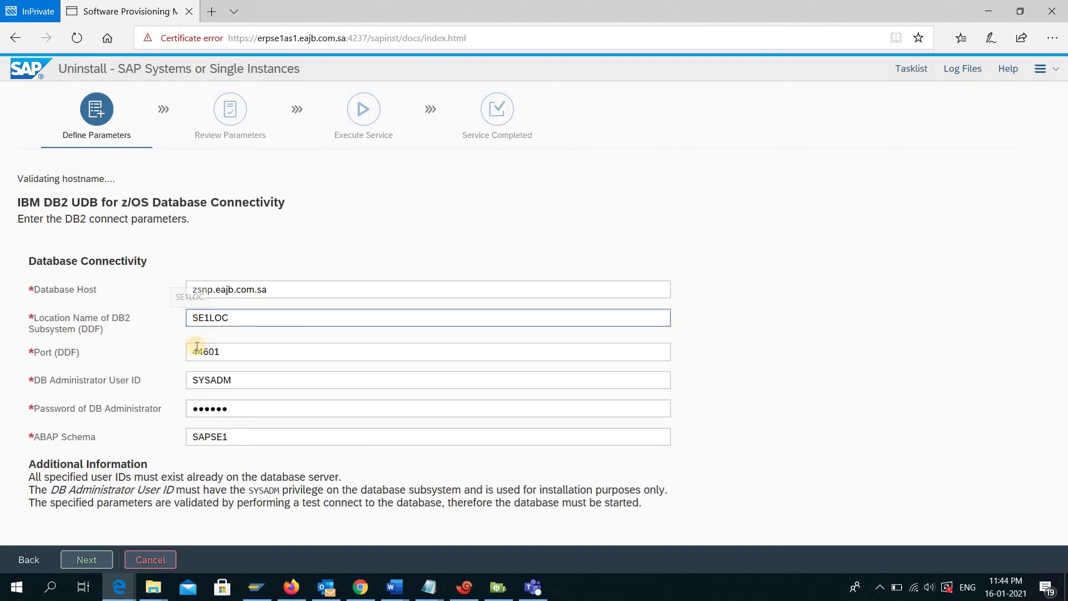
click(194, 349)
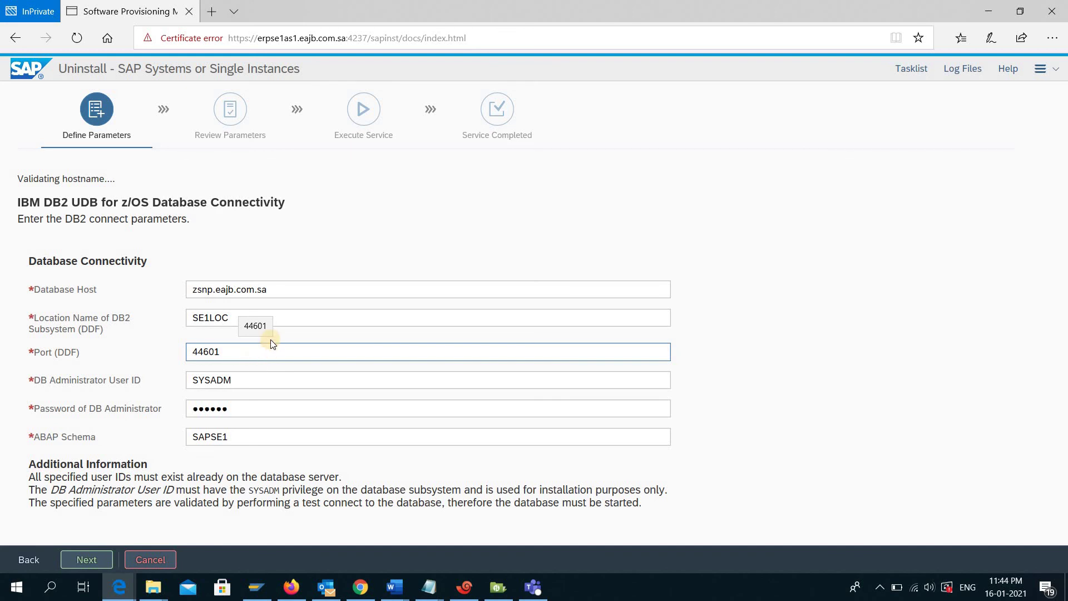
click(272, 336)
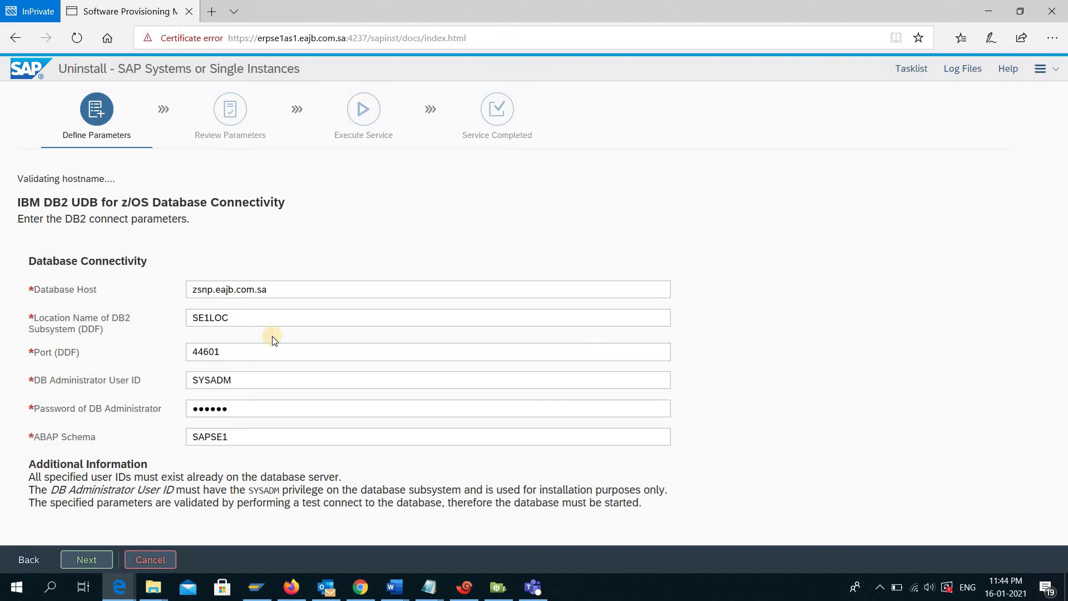